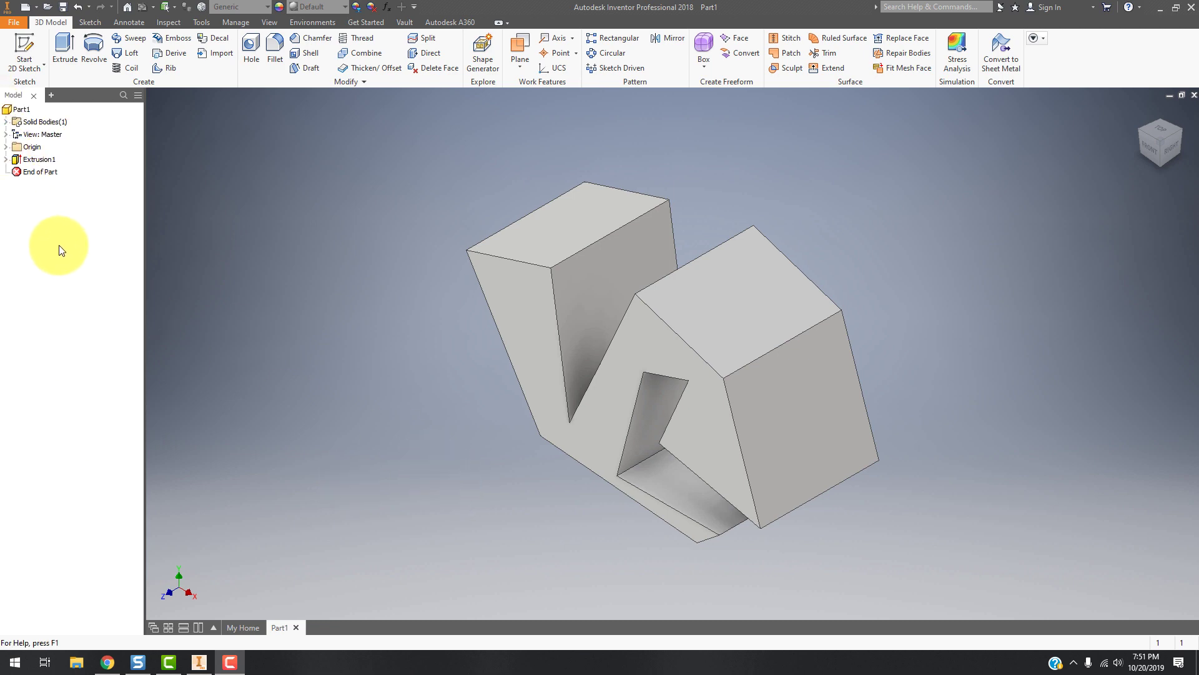
{"action": "left_click", "coordinate": [7, 161]}
{"action": "left_click", "coordinate": [41, 182]}
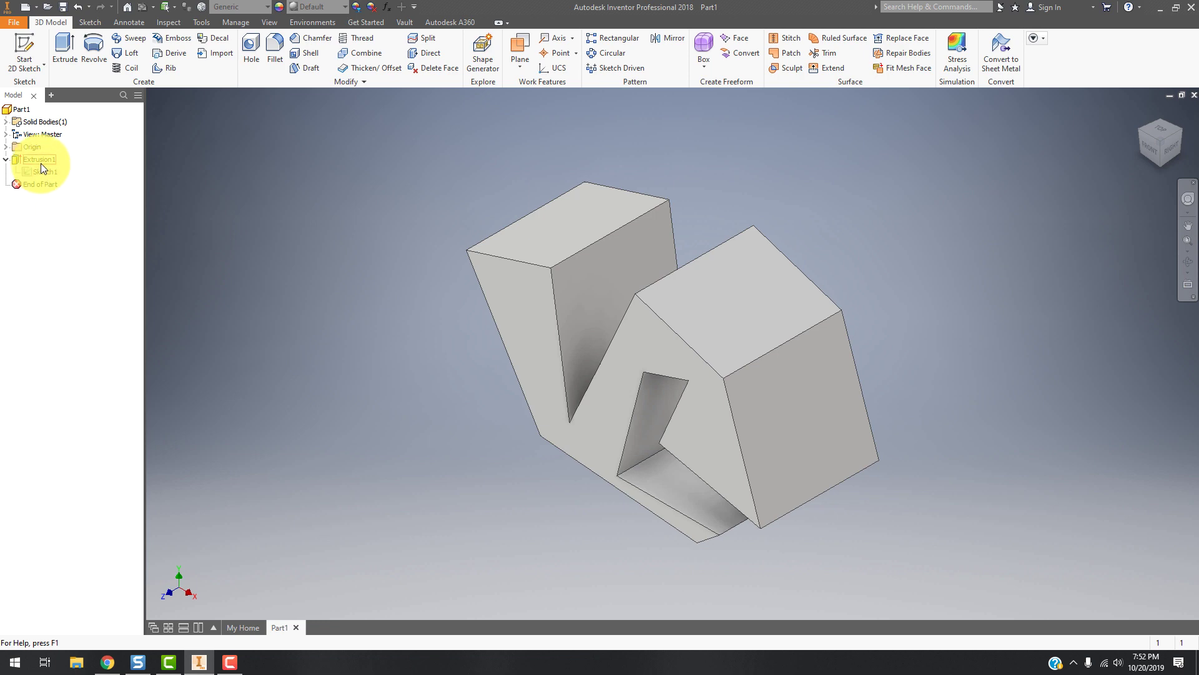
{"action": "left_click", "coordinate": [7, 162]}
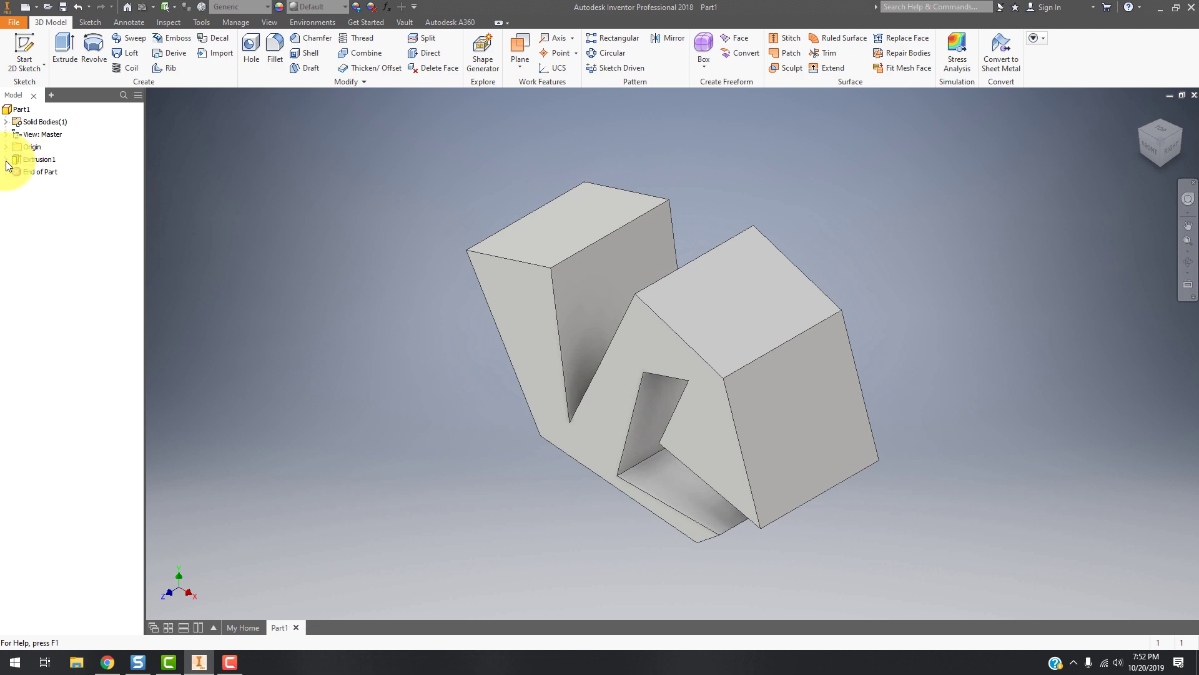
{"action": "right_click", "coordinate": [35, 160]}
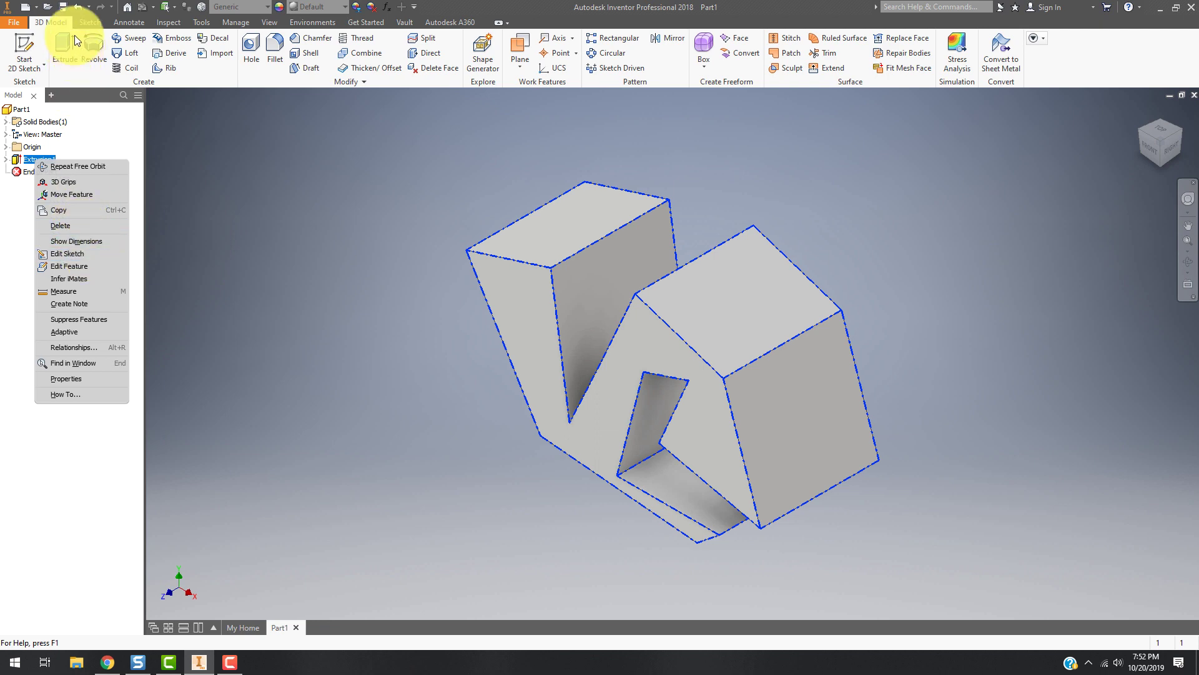
{"action": "left_click", "coordinate": [87, 22]}
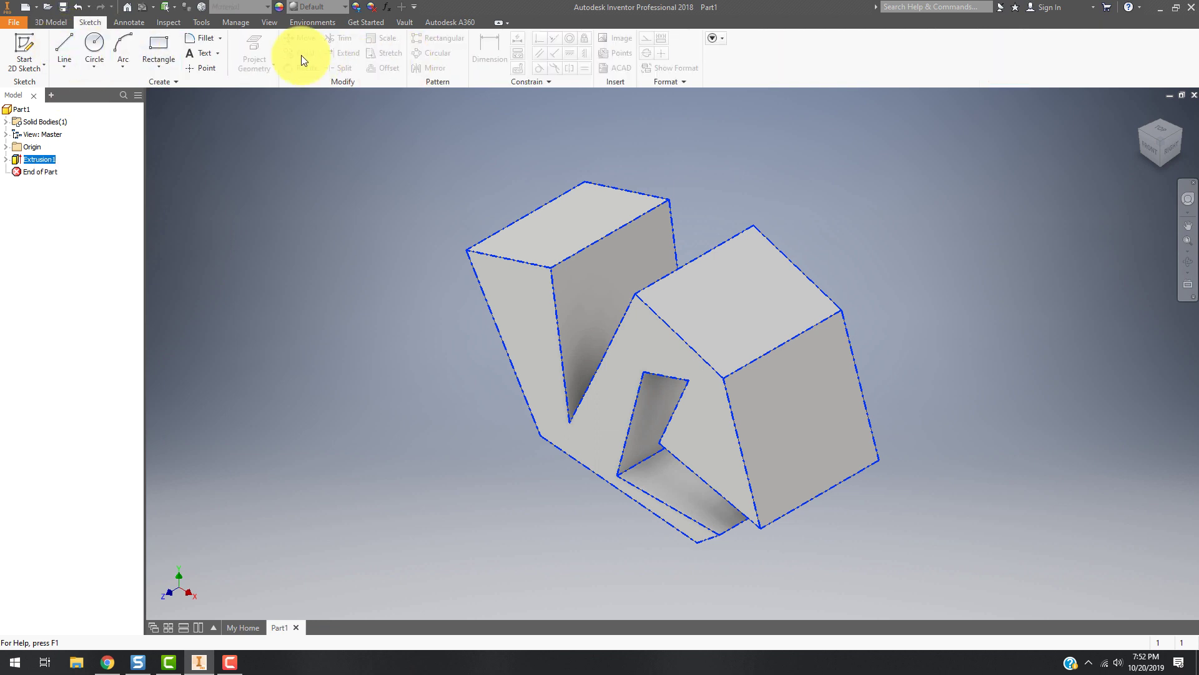
{"action": "left_click", "coordinate": [53, 22]}
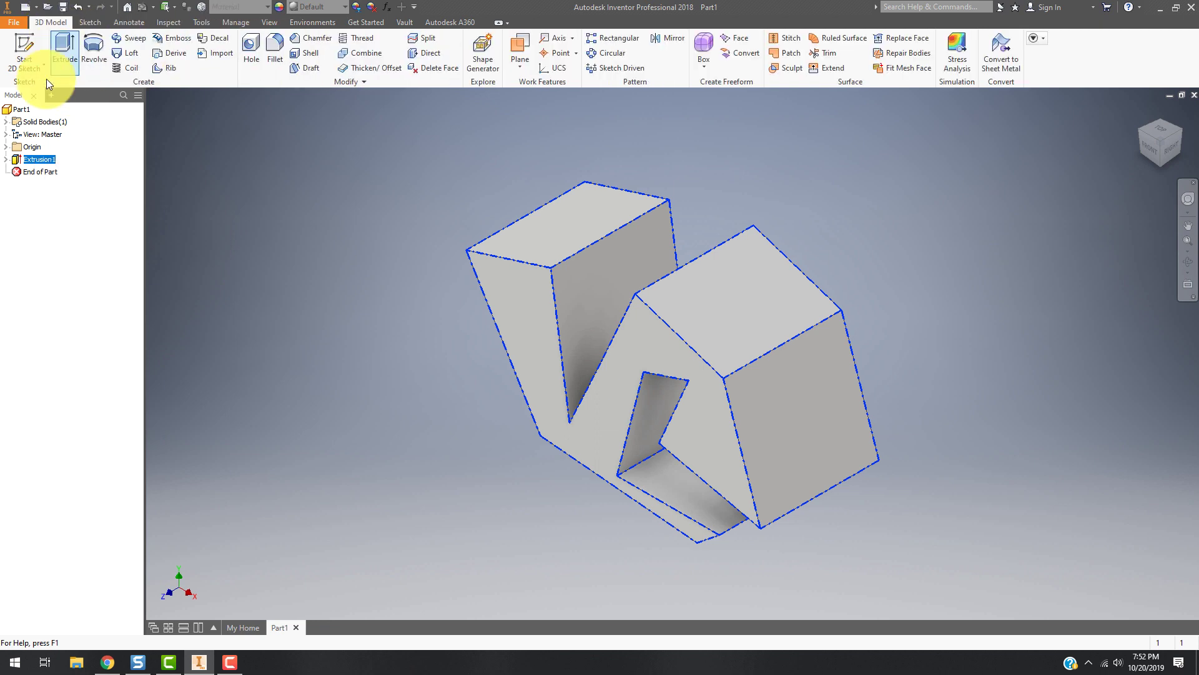
Edit the extrusion feature and set its distance to 10 in.
{"action": "right_click", "coordinate": [47, 160]}
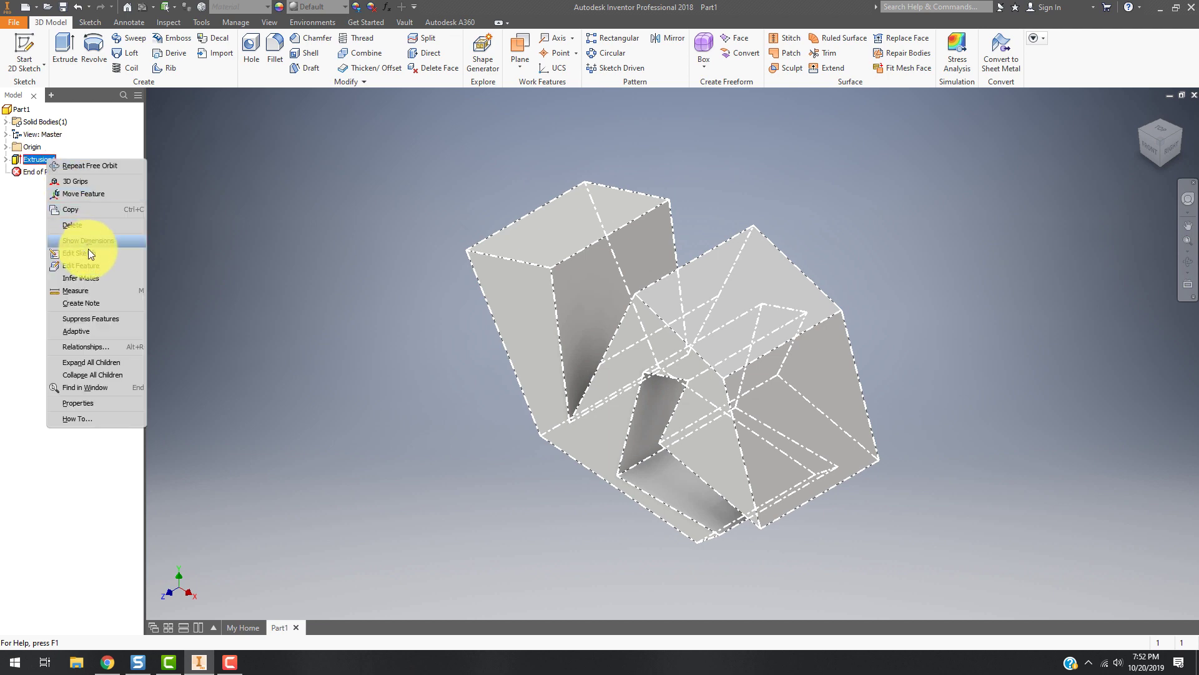
{"action": "left_click", "coordinate": [93, 265]}
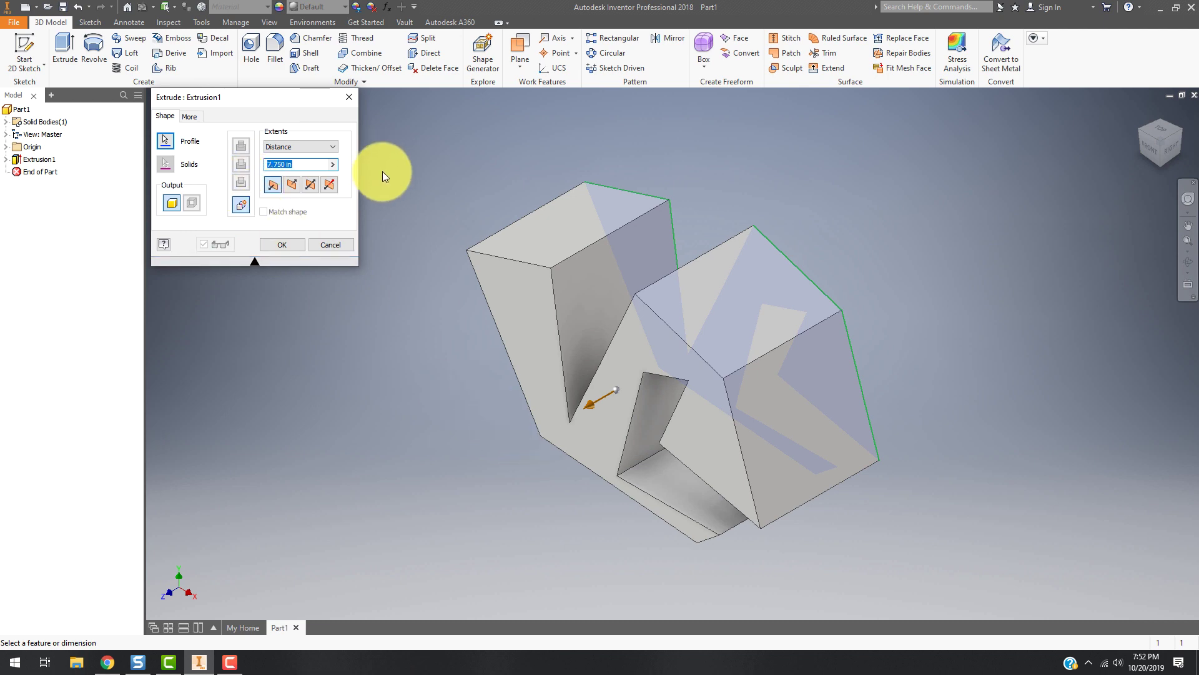
{"action": "type", "text": "10"}
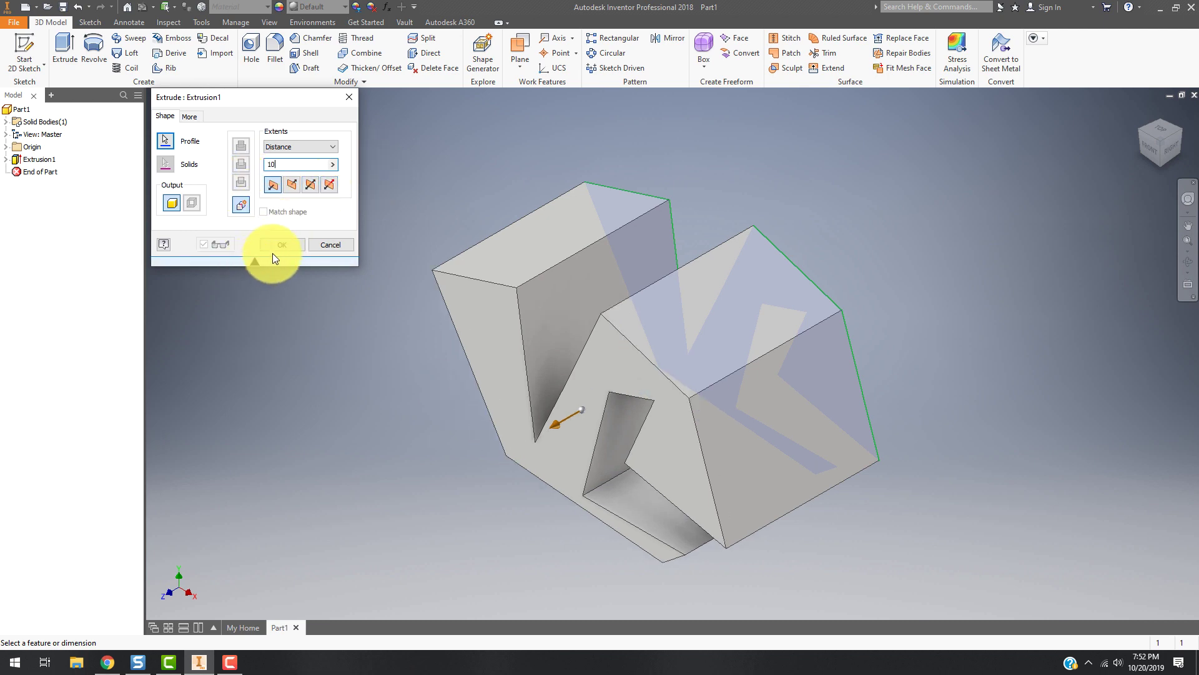
{"action": "left_click", "coordinate": [286, 245]}
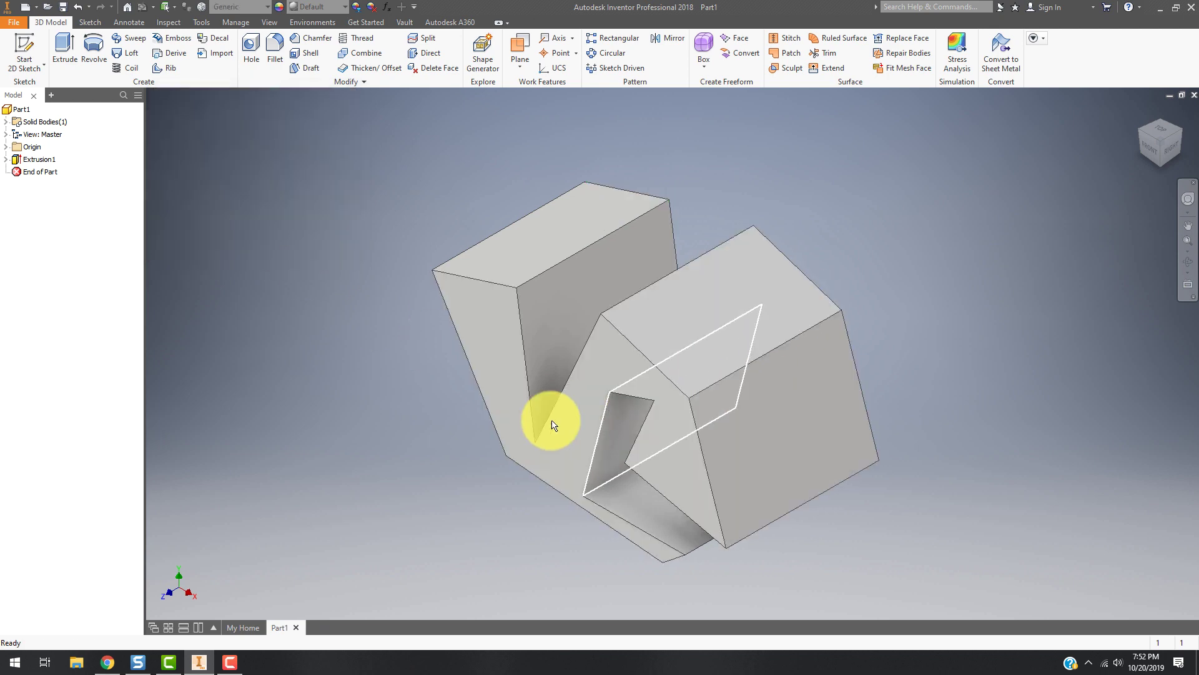
Edit the extrusion feature again and set its distance to 5 in.
{"action": "right_click", "coordinate": [34, 160]}
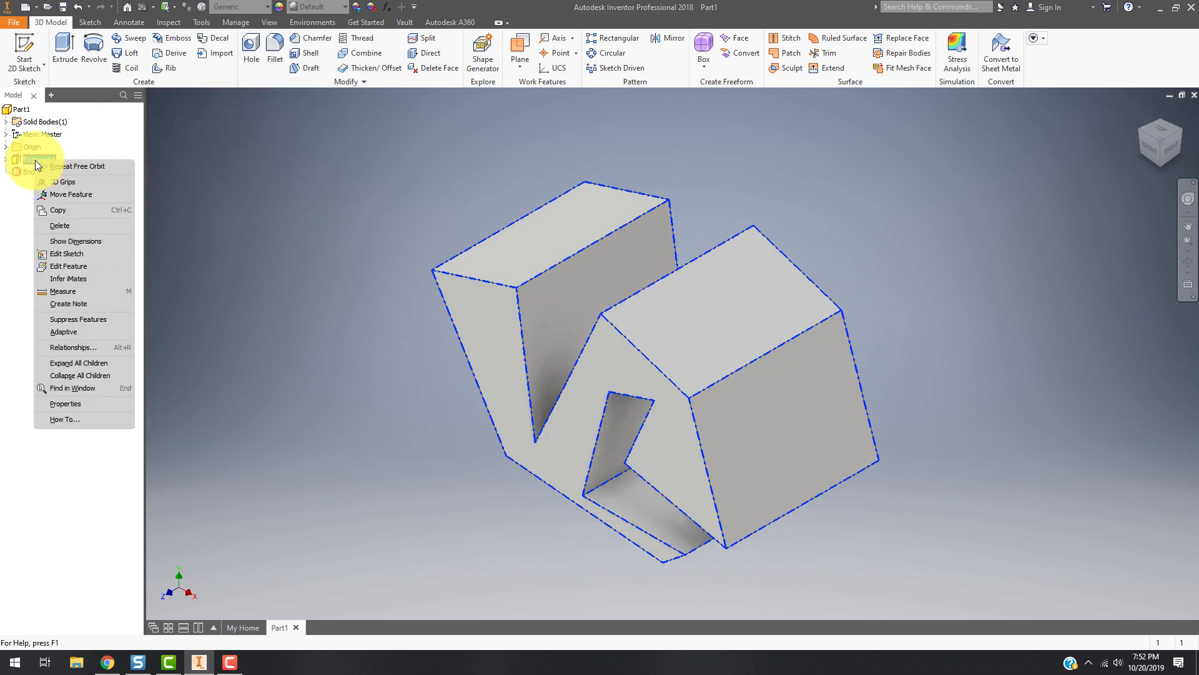
{"action": "left_click", "coordinate": [96, 268]}
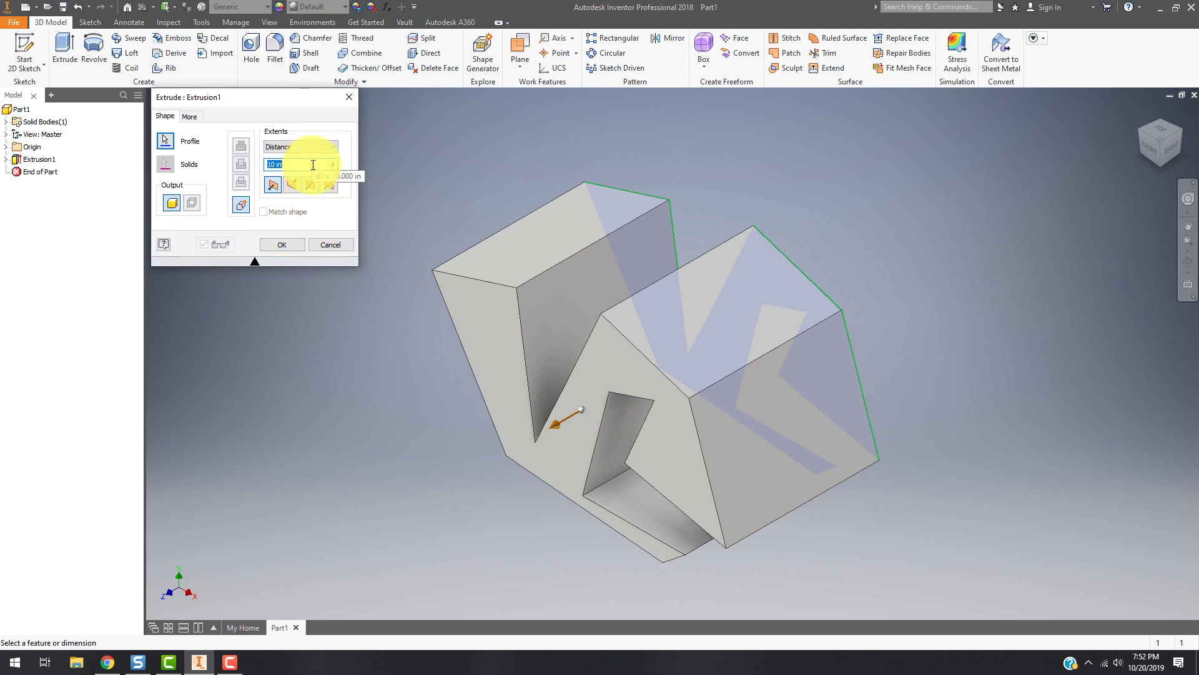
{"action": "type", "text": "5"}
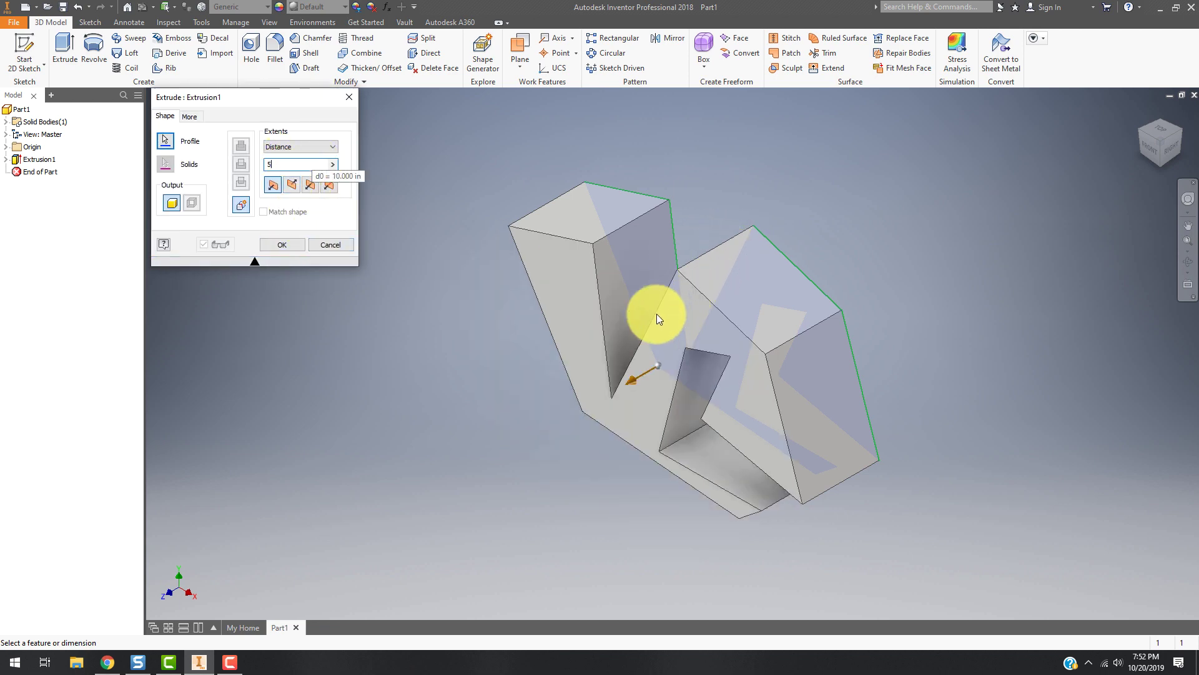
{"action": "key", "text": "BackSpace"}
{"action": "type", "text": "10"}
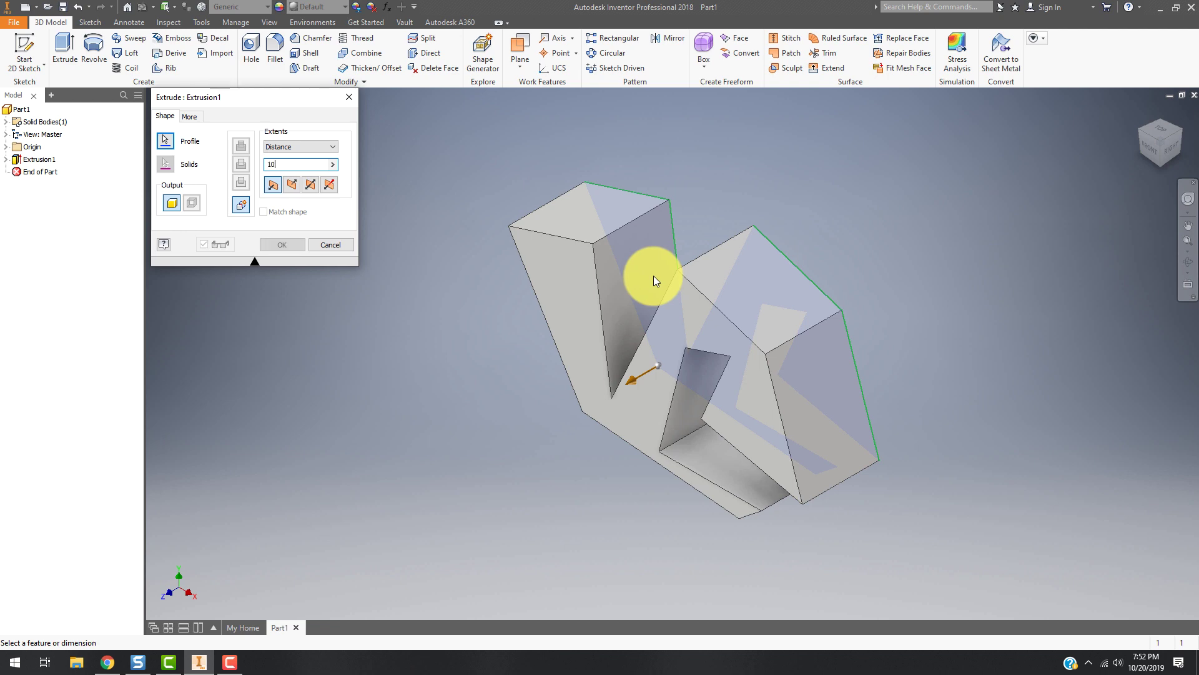
{"action": "key", "text": "BackSpace"}
{"action": "key", "text": "BackSpace"}
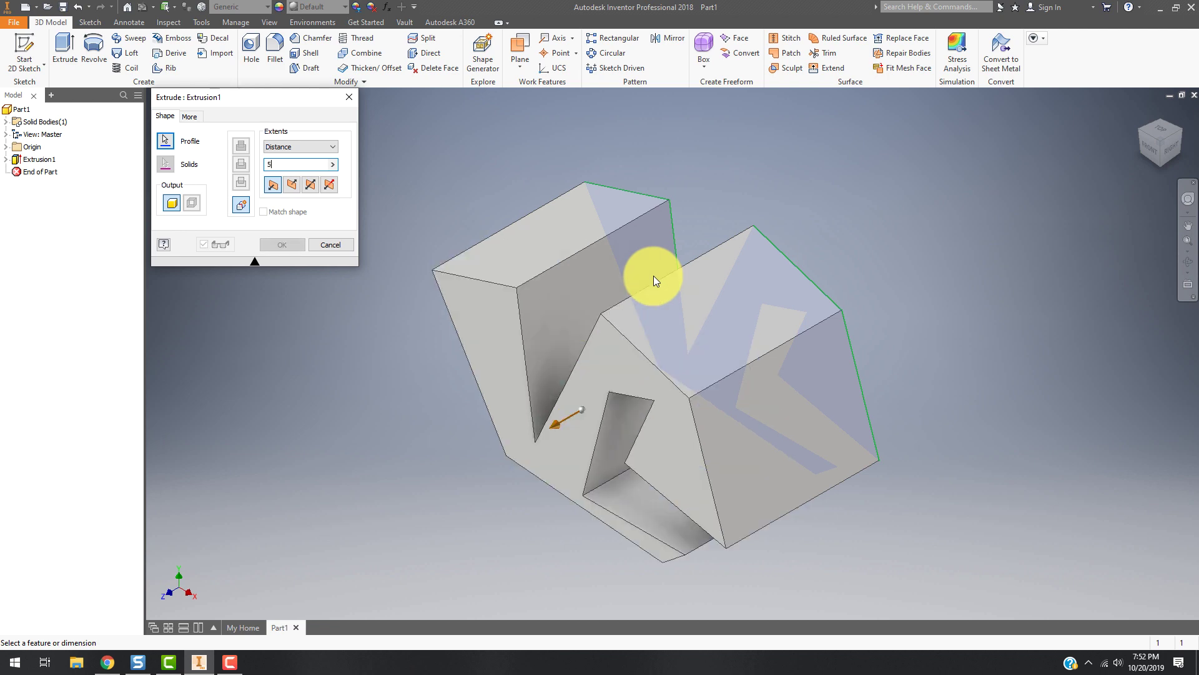
{"action": "type", "text": "5"}
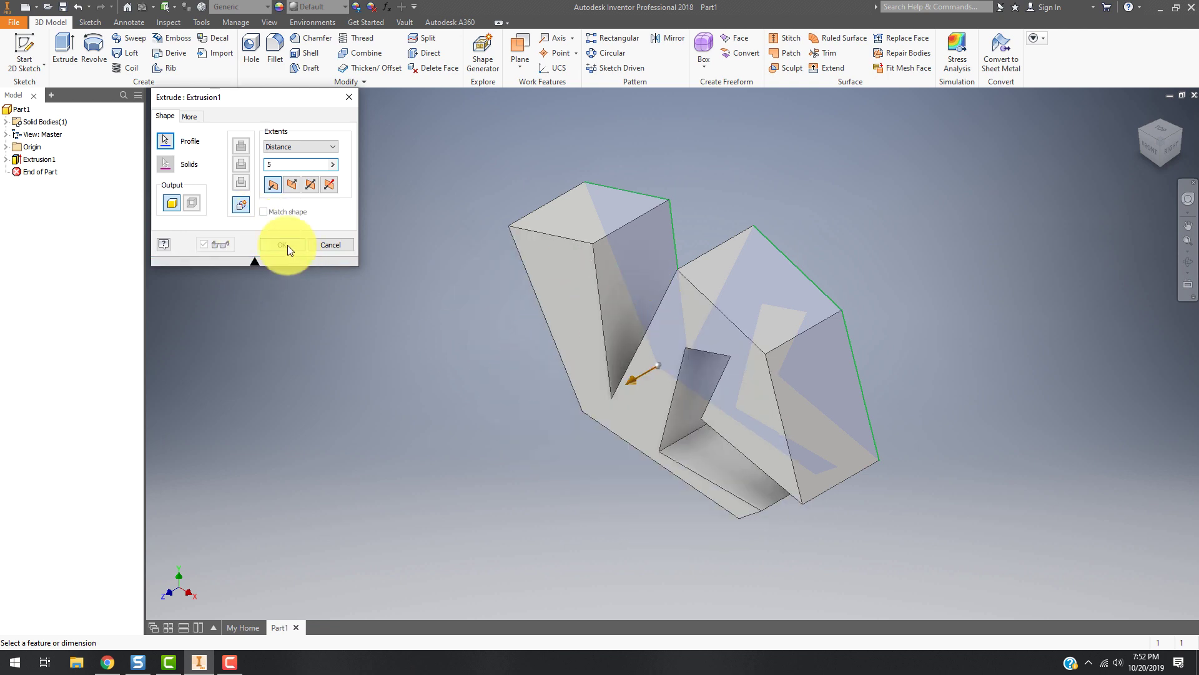
{"action": "left_click", "coordinate": [288, 245]}
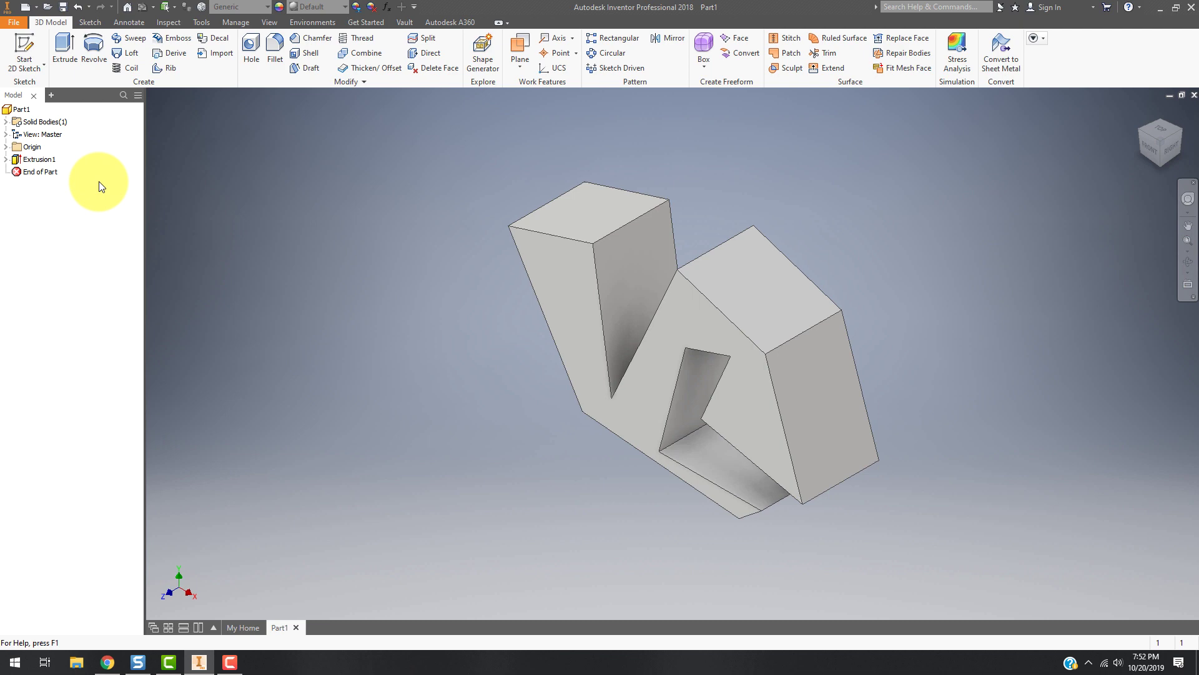
Open the extrusion's sketch for editing and delete the sloping line that closes the profile's upper-left arm.
{"action": "left_click", "coordinate": [7, 160]}
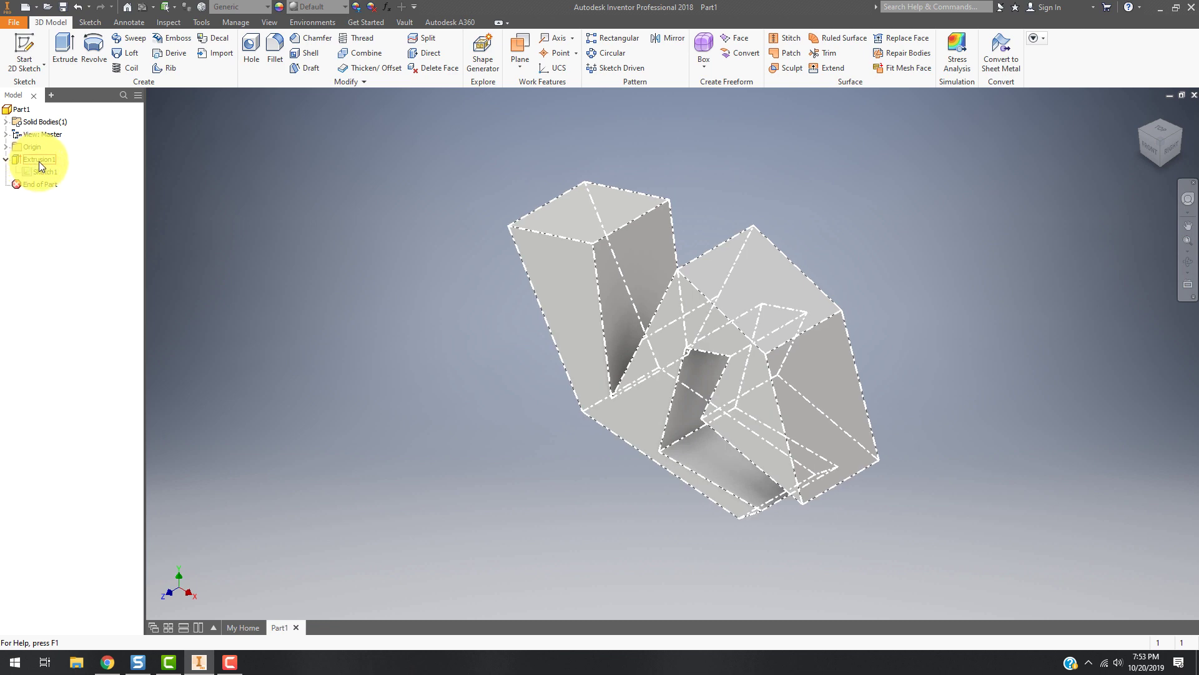
{"action": "right_click", "coordinate": [39, 161]}
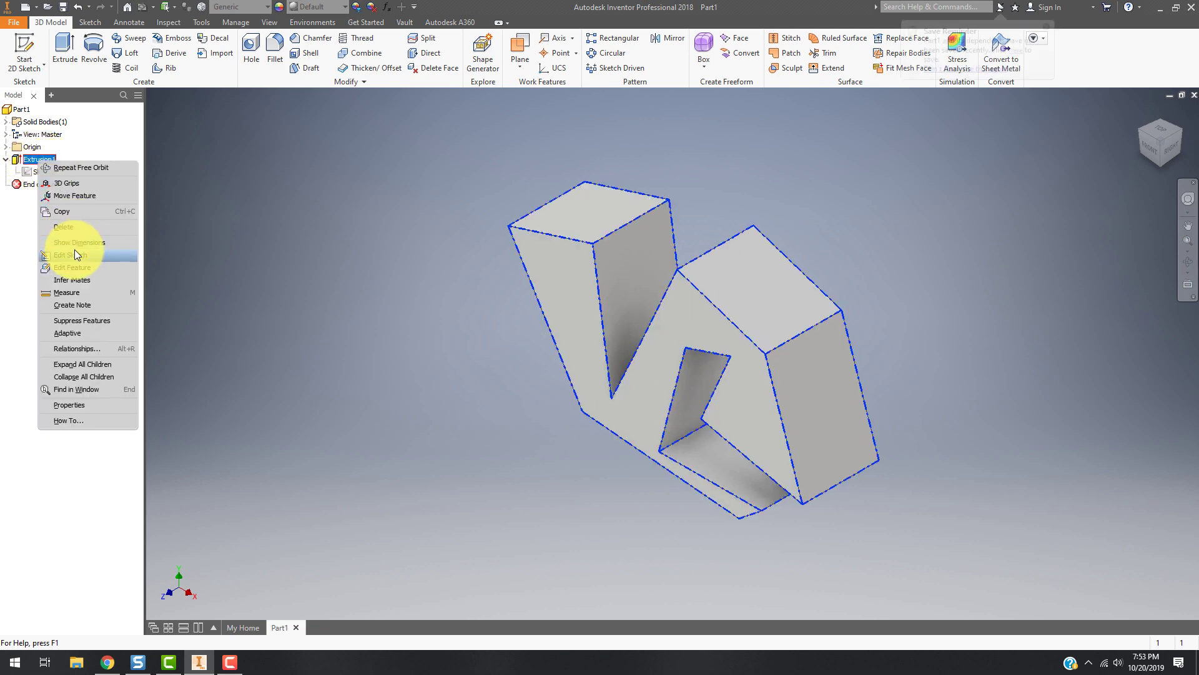
{"action": "left_click", "coordinate": [28, 232]}
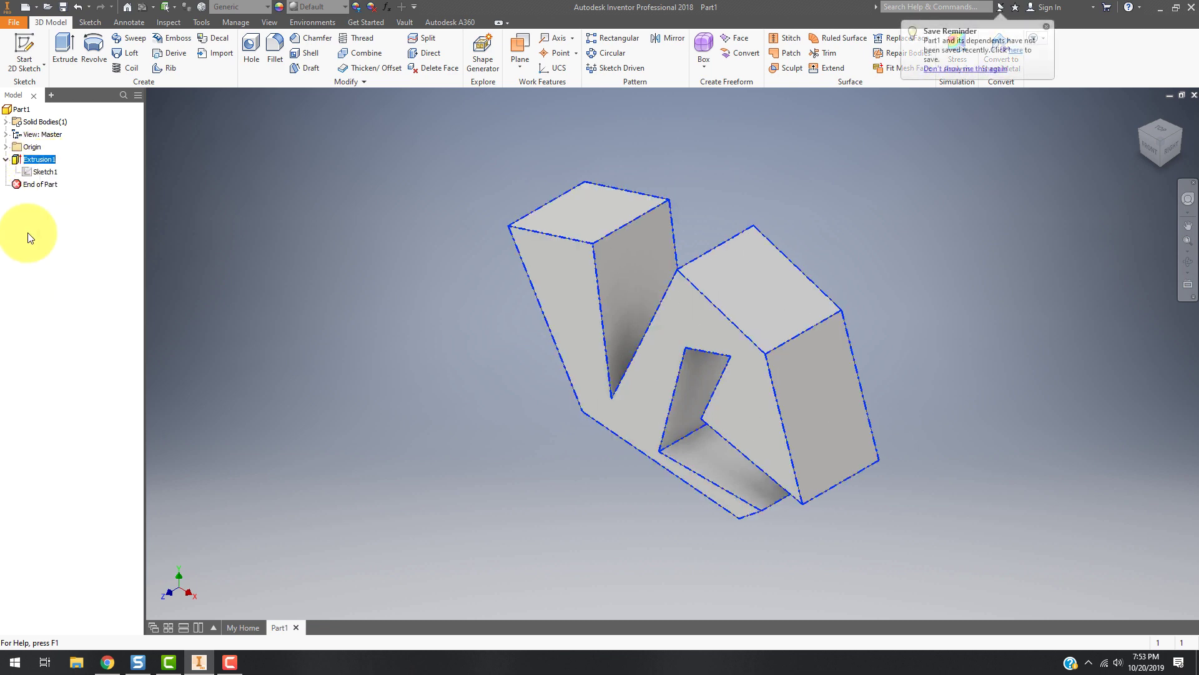
{"action": "right_click", "coordinate": [39, 174]}
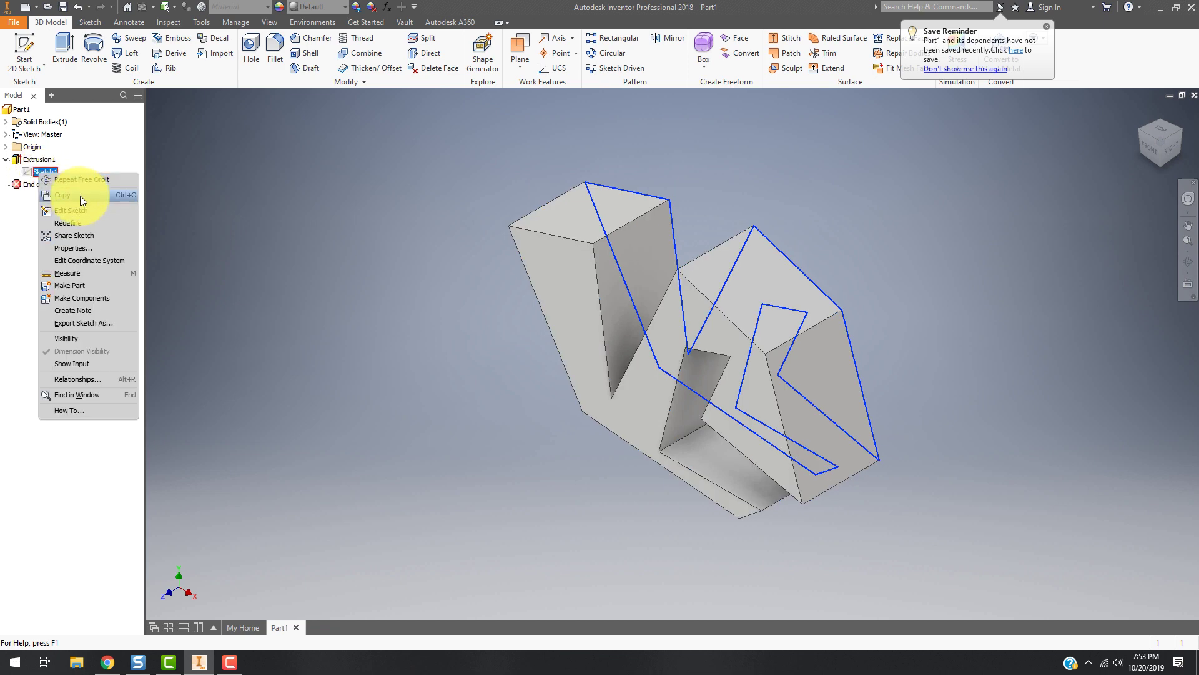
{"action": "left_click", "coordinate": [95, 207]}
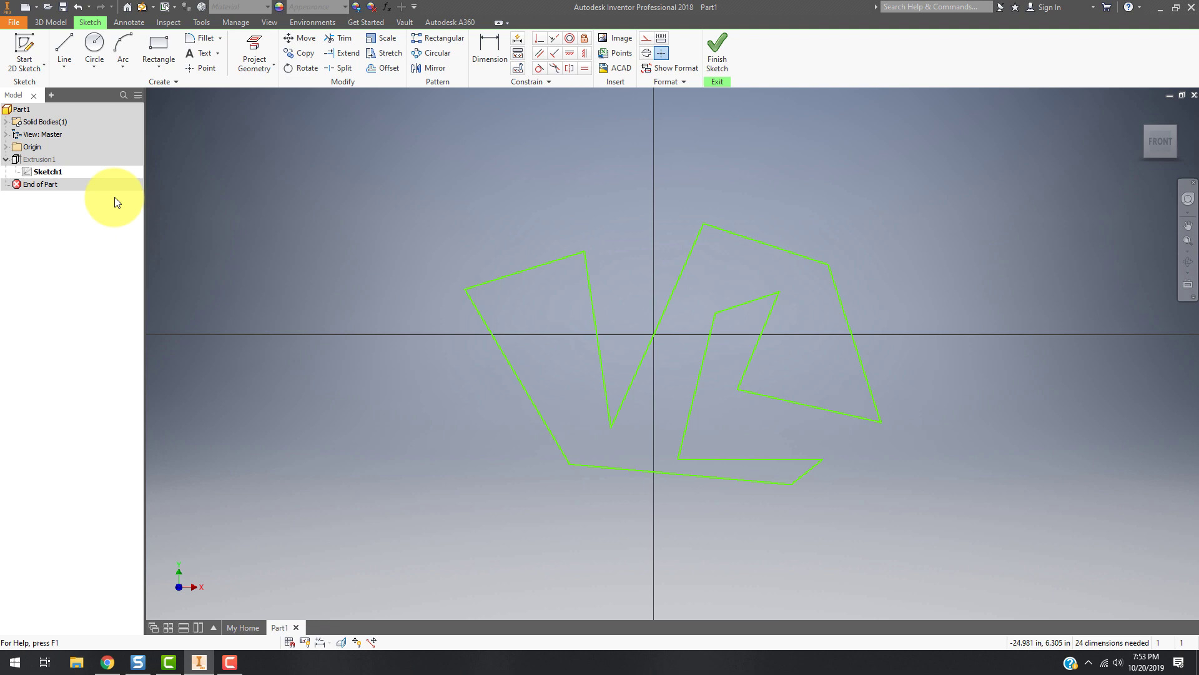
{"action": "left_click", "coordinate": [545, 260]}
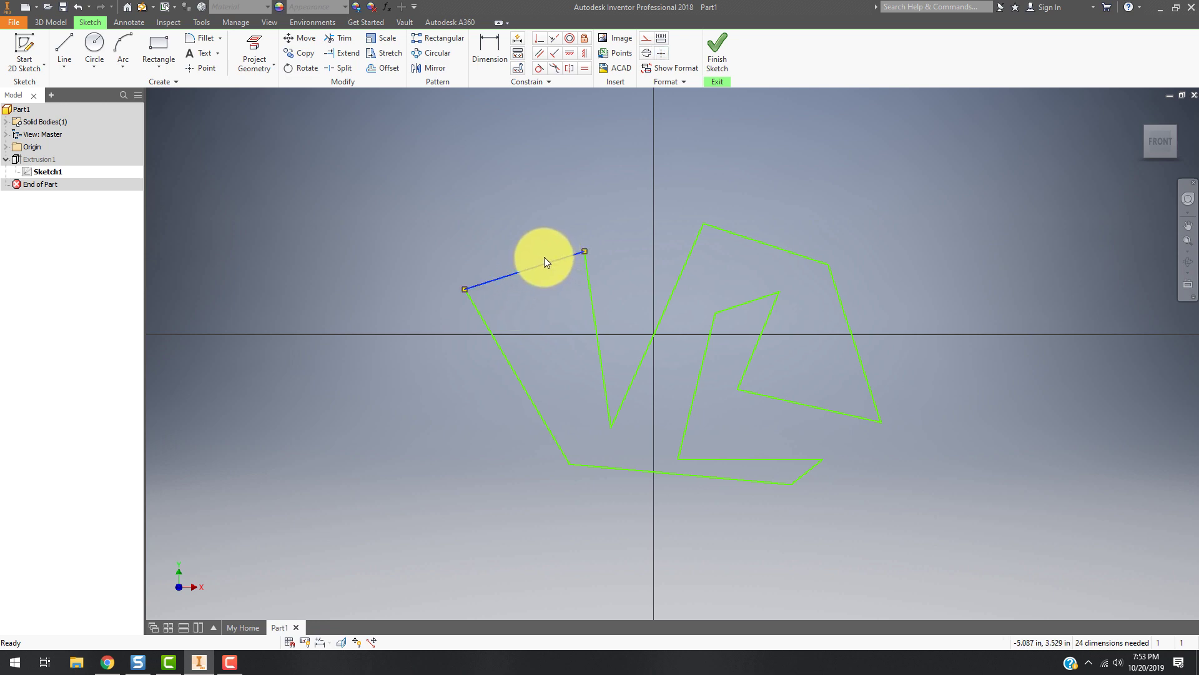
{"action": "key", "text": "Delete"}
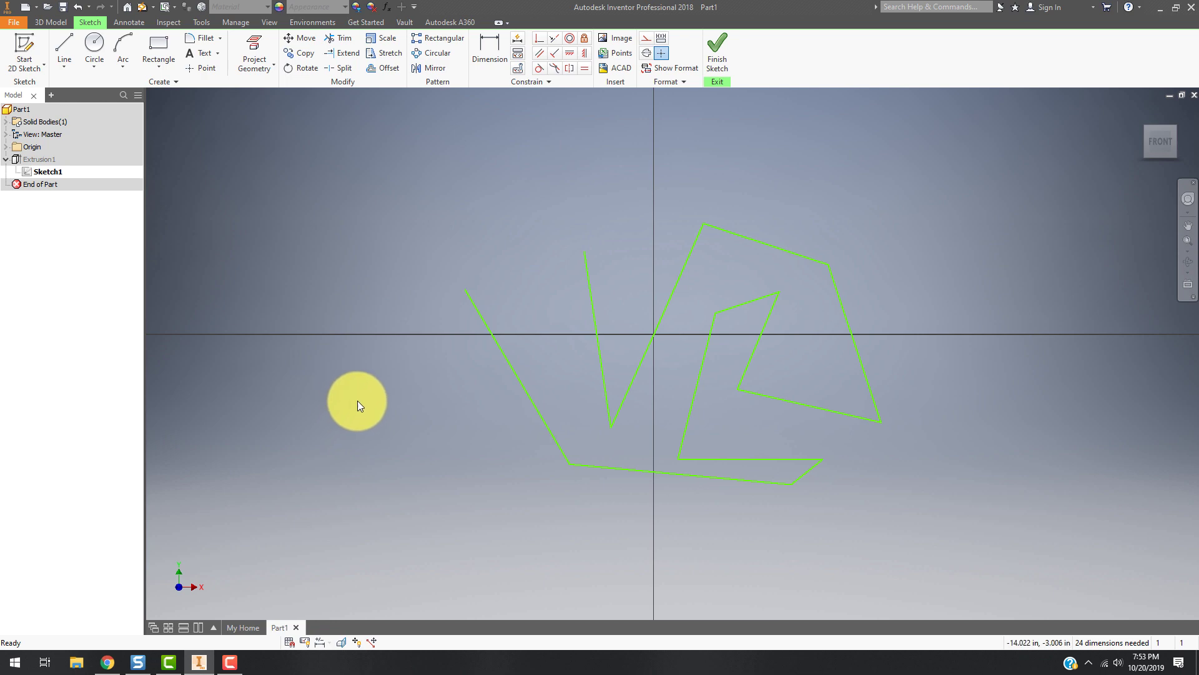
{"action": "key", "text": "ctrl+z"}
{"action": "right_click", "coordinate": [566, 257]}
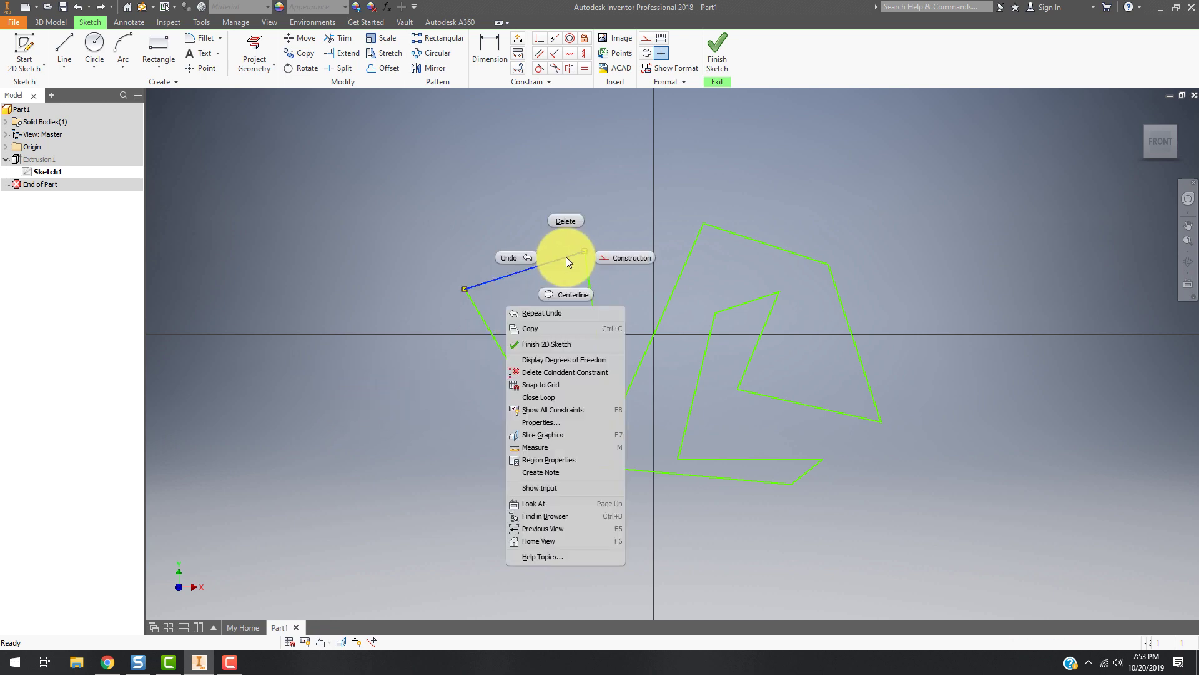
{"action": "left_click", "coordinate": [565, 220]}
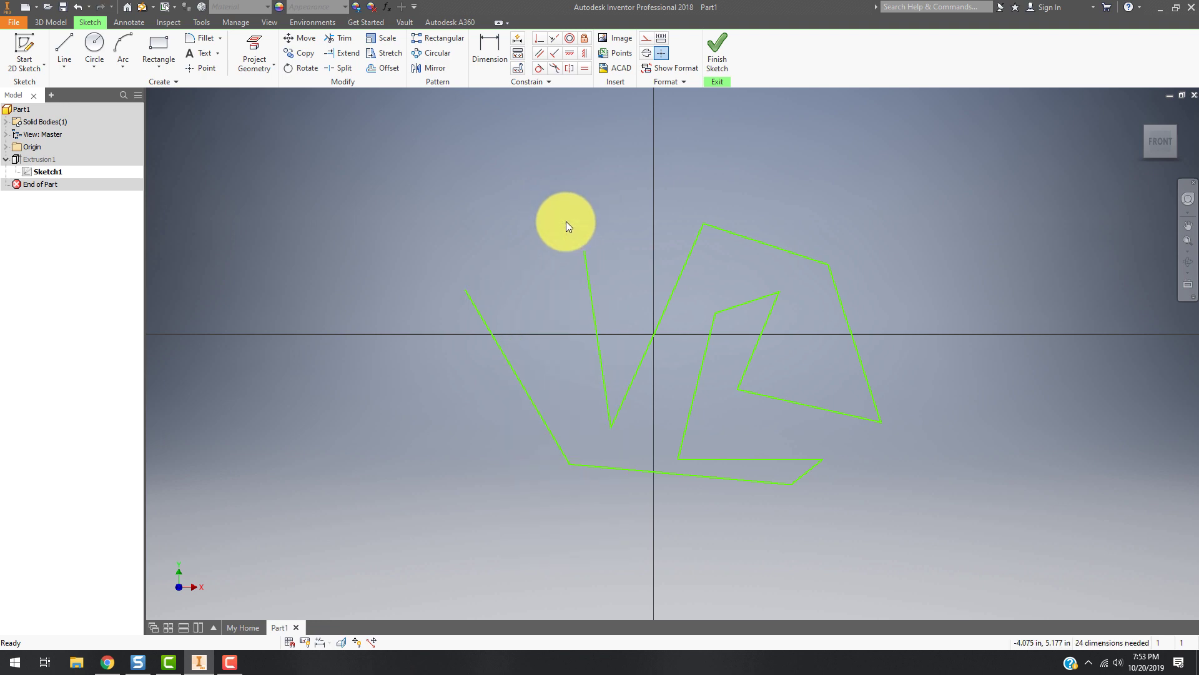
Close the gap in the profile's upper-left arm with two lines meeting at a peak, and finish the sketch.
{"action": "left_click", "coordinate": [63, 50]}
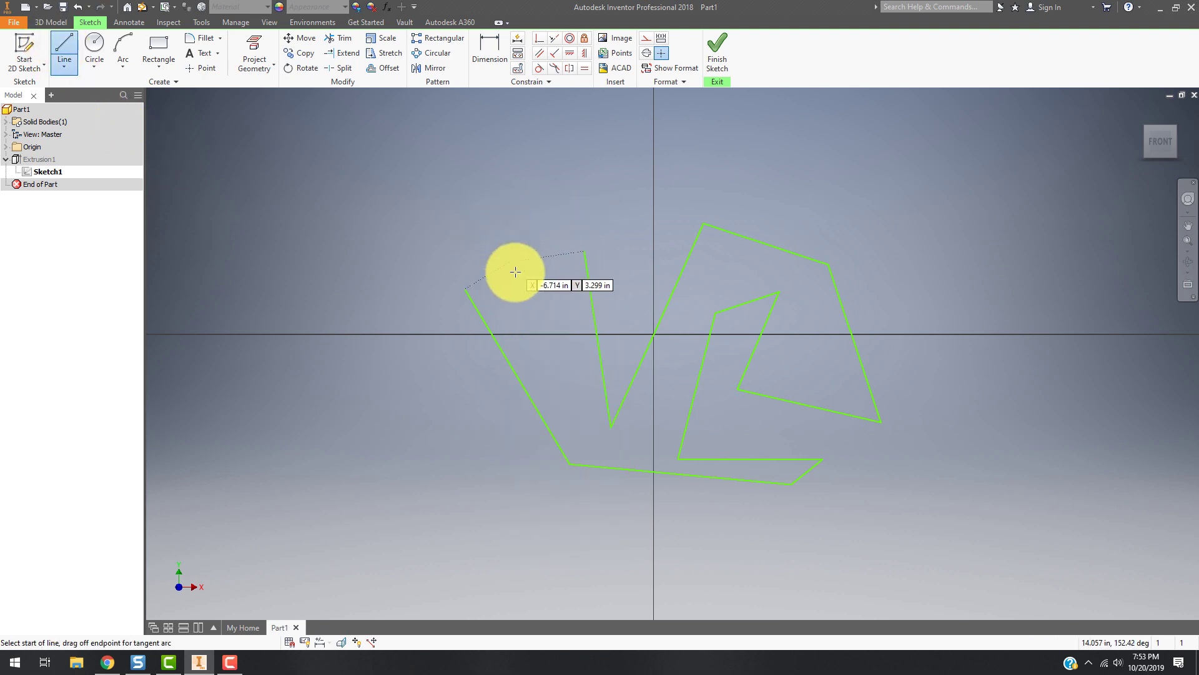
{"action": "left_click", "coordinate": [465, 289]}
{"action": "left_click", "coordinate": [505, 169]}
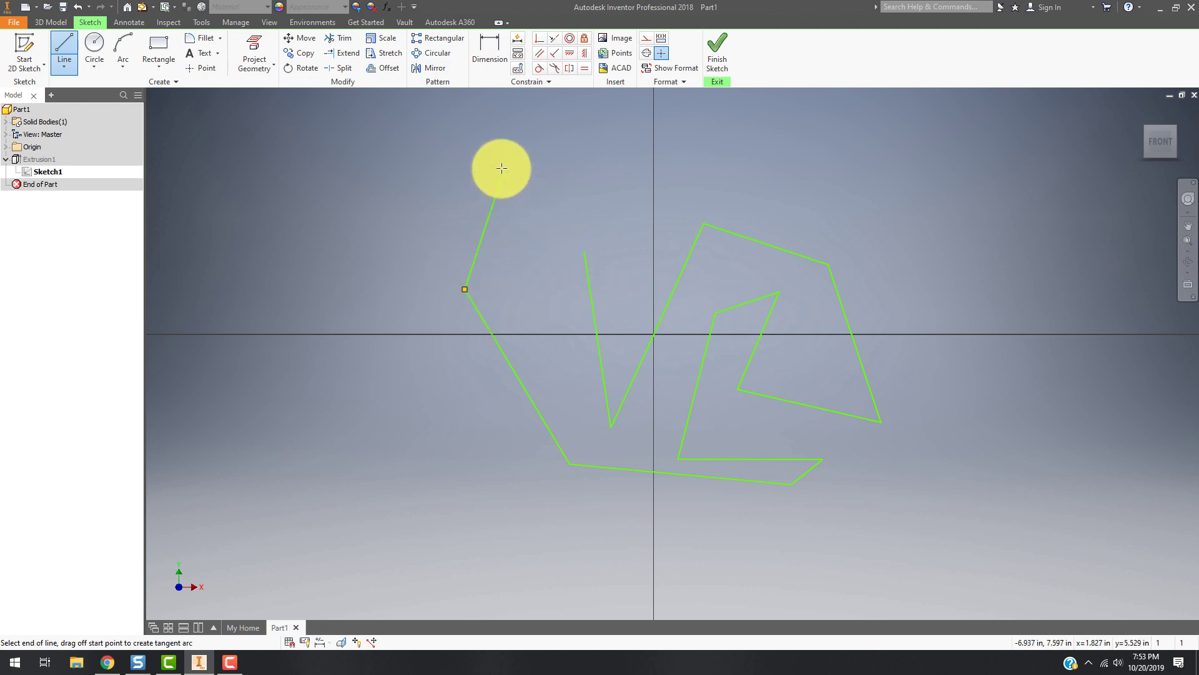
{"action": "left_click", "coordinate": [584, 250]}
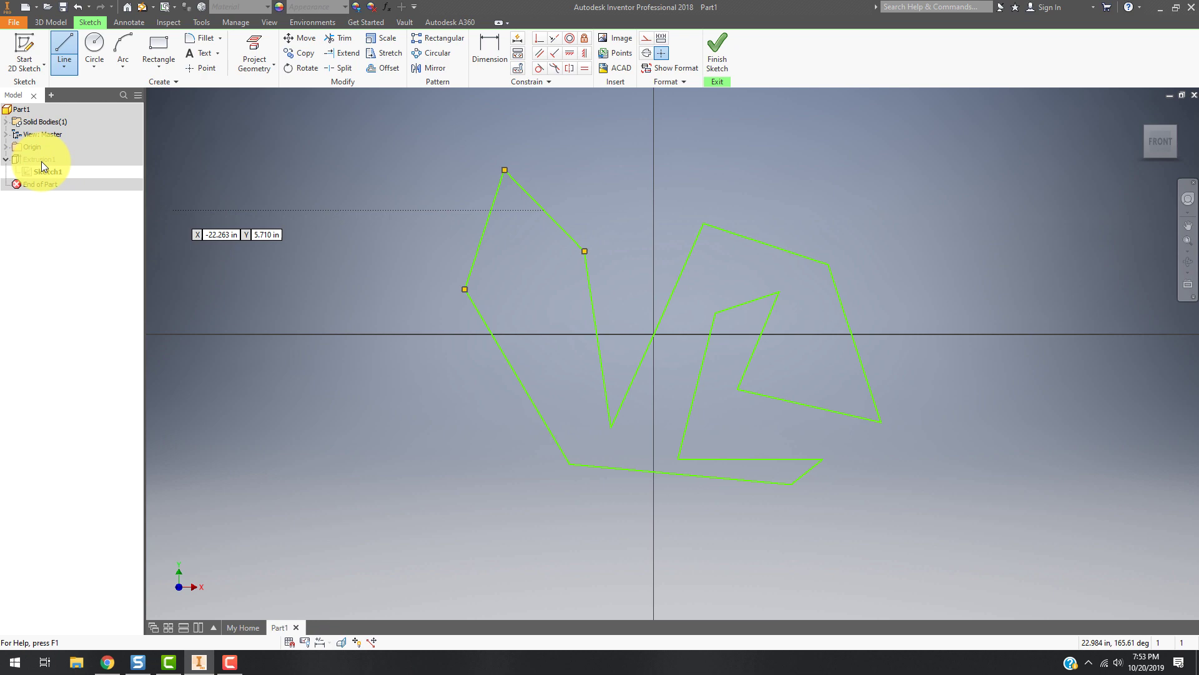
{"action": "left_click", "coordinate": [719, 44]}
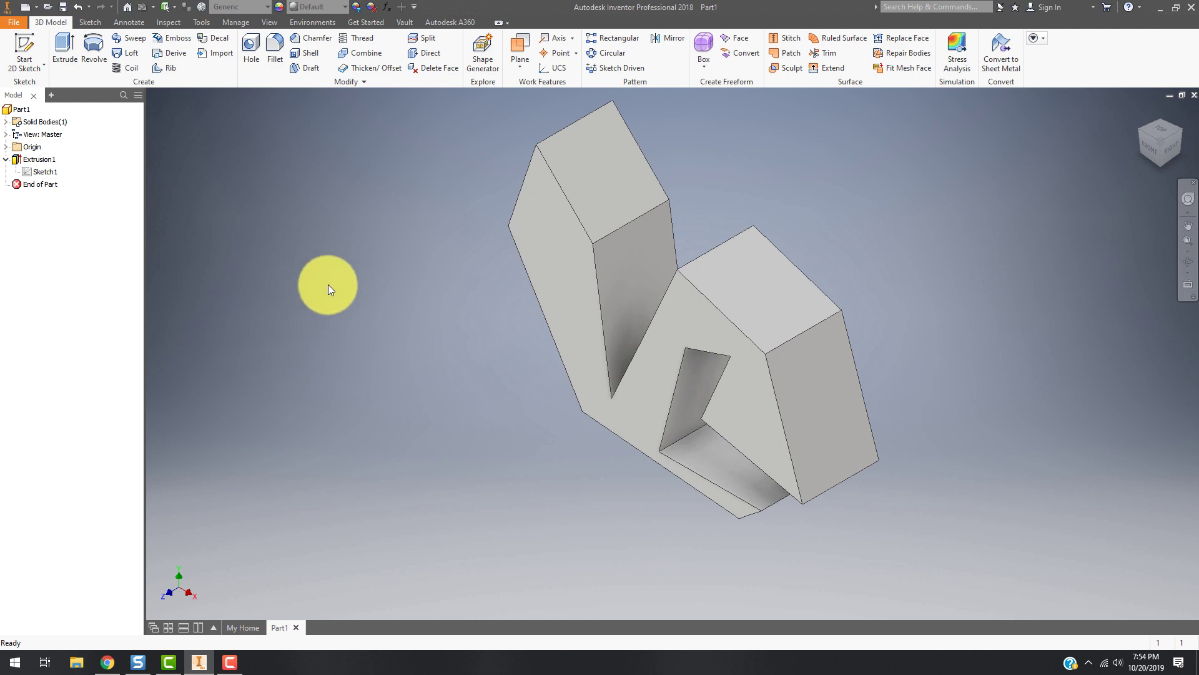
Reopen the extrusion's sketch and delete all of the profile's lines.
{"action": "right_click", "coordinate": [47, 171]}
{"action": "left_click", "coordinate": [96, 211]}
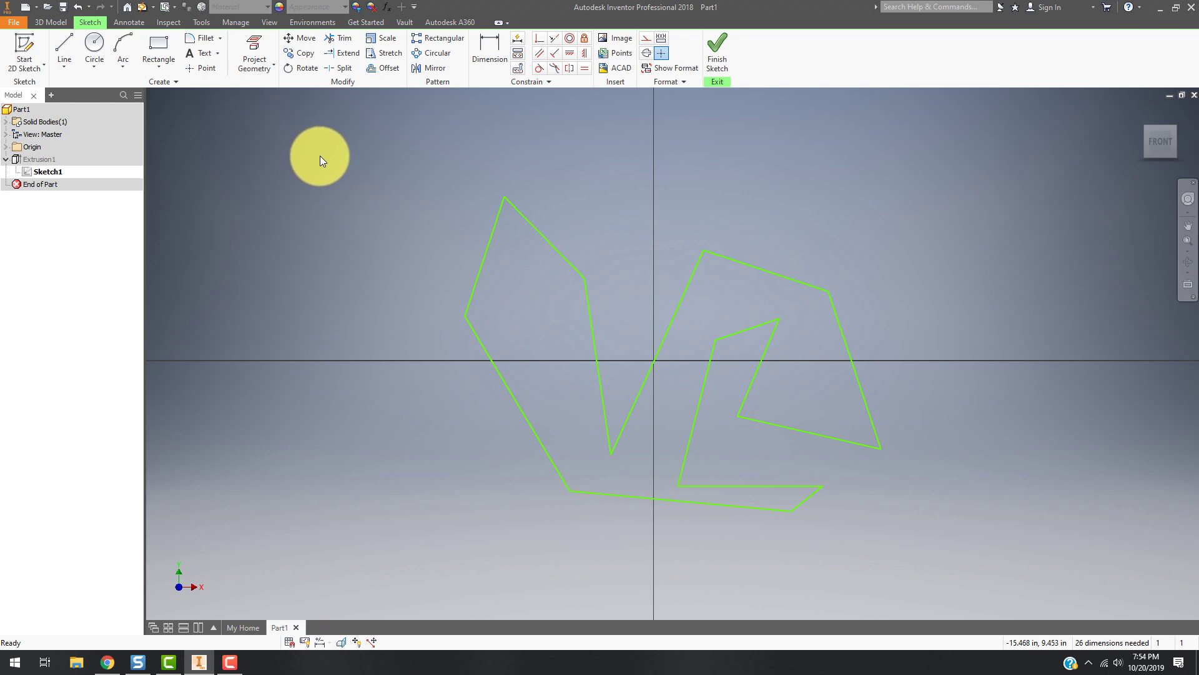
{"action": "mouse_move", "coordinate": [330, 146]}
{"action": "left_mouse_down"}
{"action": "mouse_move", "coordinate": [926, 485]}
{"action": "mouse_move", "coordinate": [999, 575]}
{"action": "left_mouse_up"}
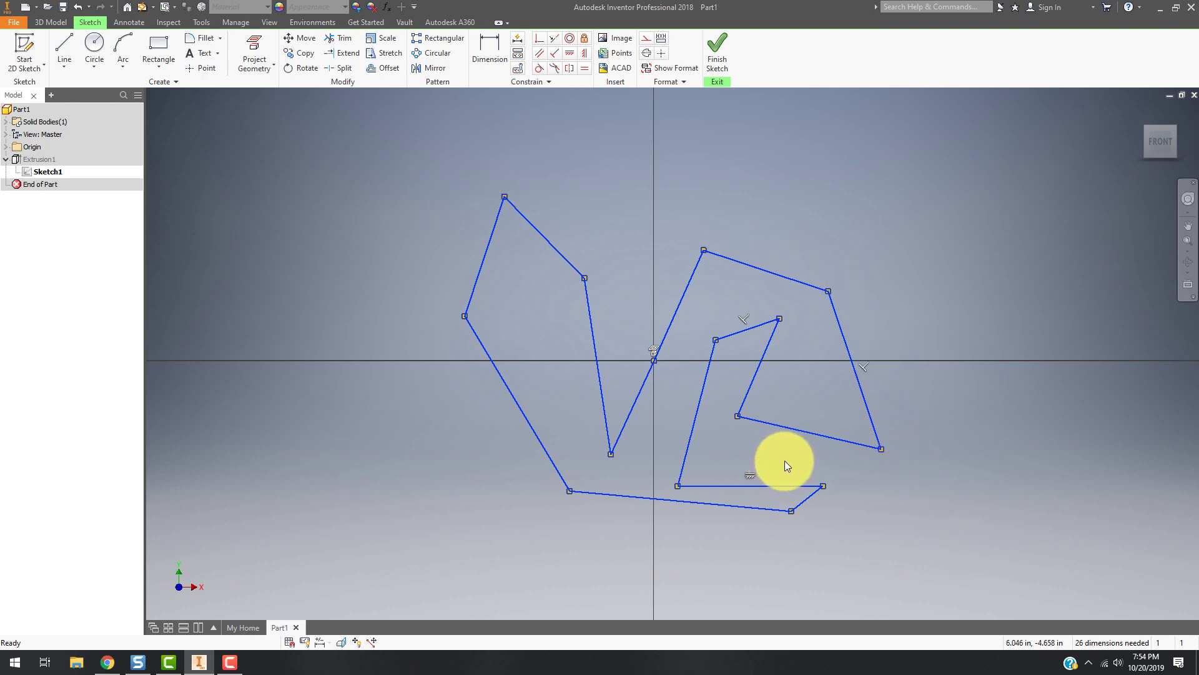
{"action": "key", "text": "Delete"}
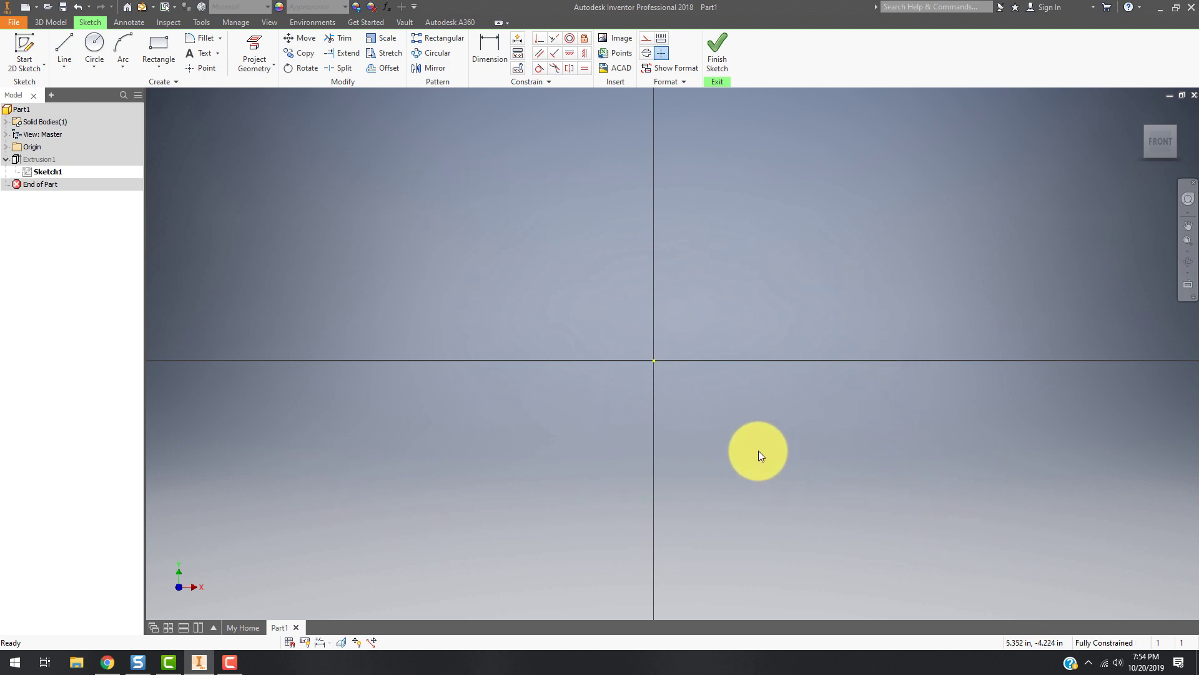
Draw a closed, irregular six-sided profile with the Line tool, starting and ending at the sketch origin.
{"action": "left_click", "coordinate": [58, 38]}
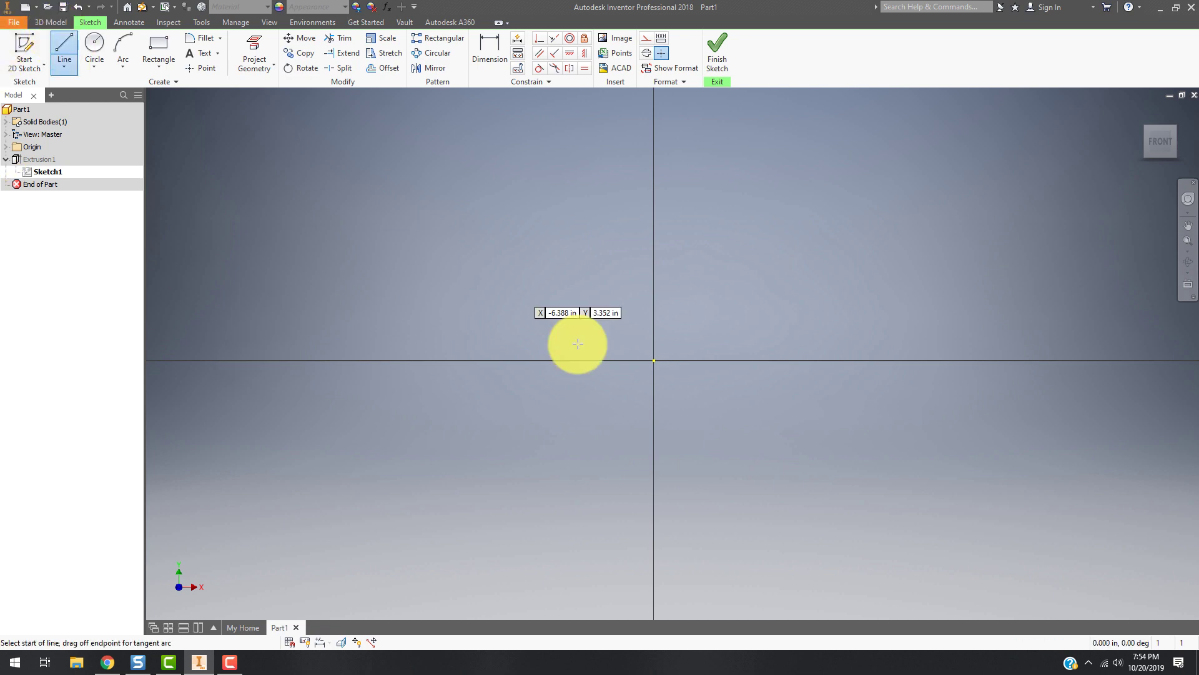
{"action": "left_click", "coordinate": [653, 361]}
{"action": "left_click", "coordinate": [778, 243]}
{"action": "left_click", "coordinate": [855, 447]}
{"action": "left_click", "coordinate": [643, 570]}
{"action": "left_click", "coordinate": [328, 397]}
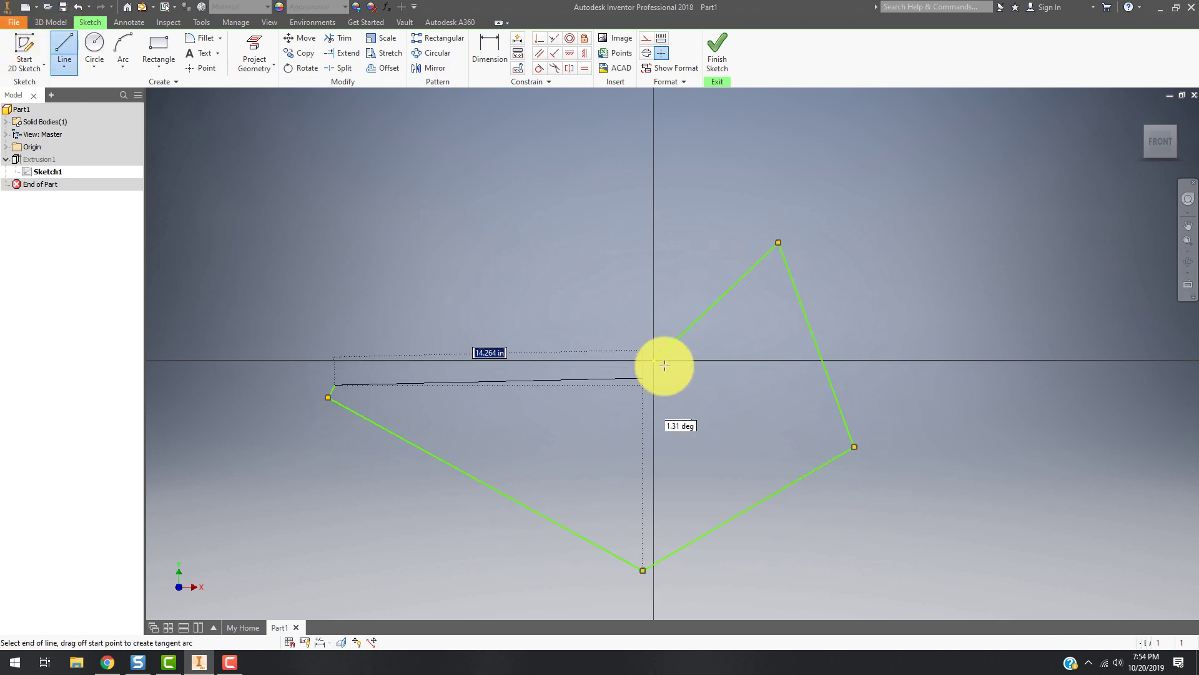
{"action": "left_click", "coordinate": [654, 360]}
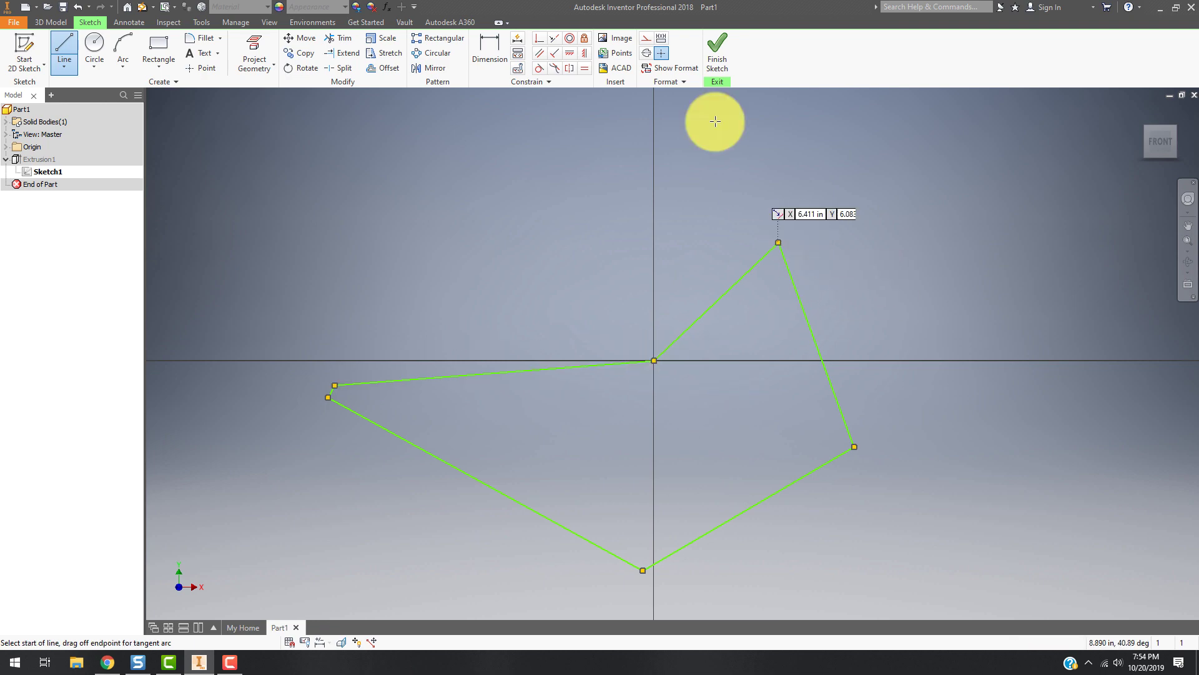
Finish the sketch, and delete the extrusion feature while keeping its consumed sketch.
{"action": "left_click", "coordinate": [717, 54]}
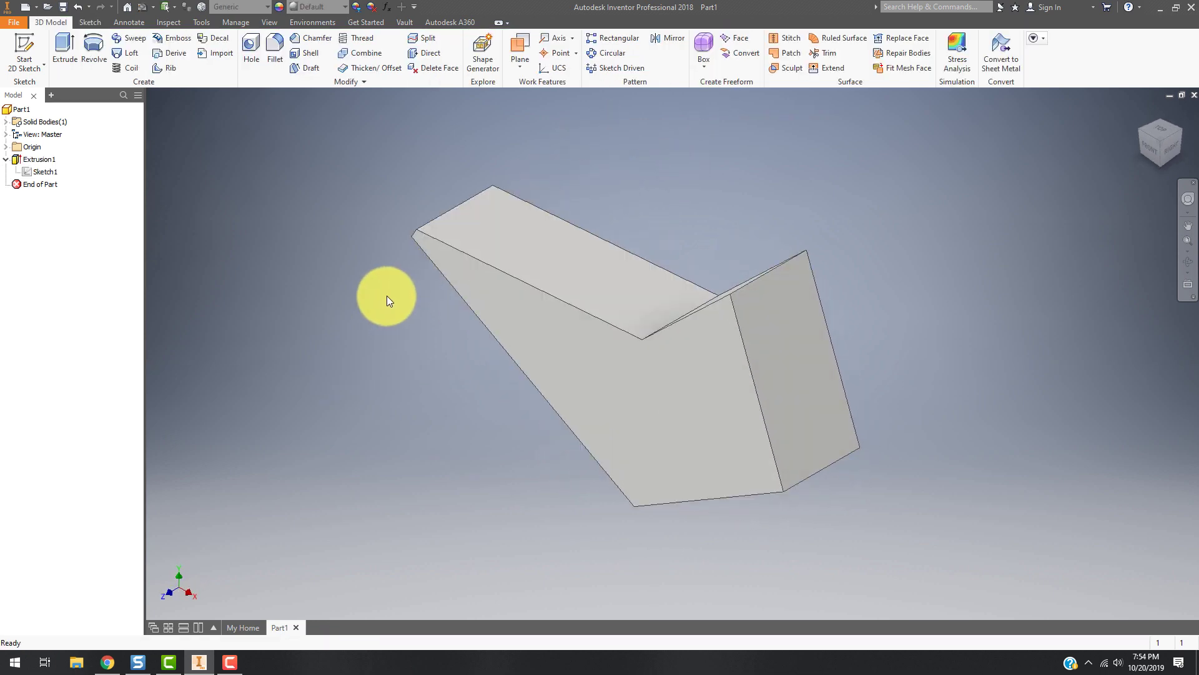
{"action": "right_click", "coordinate": [28, 162]}
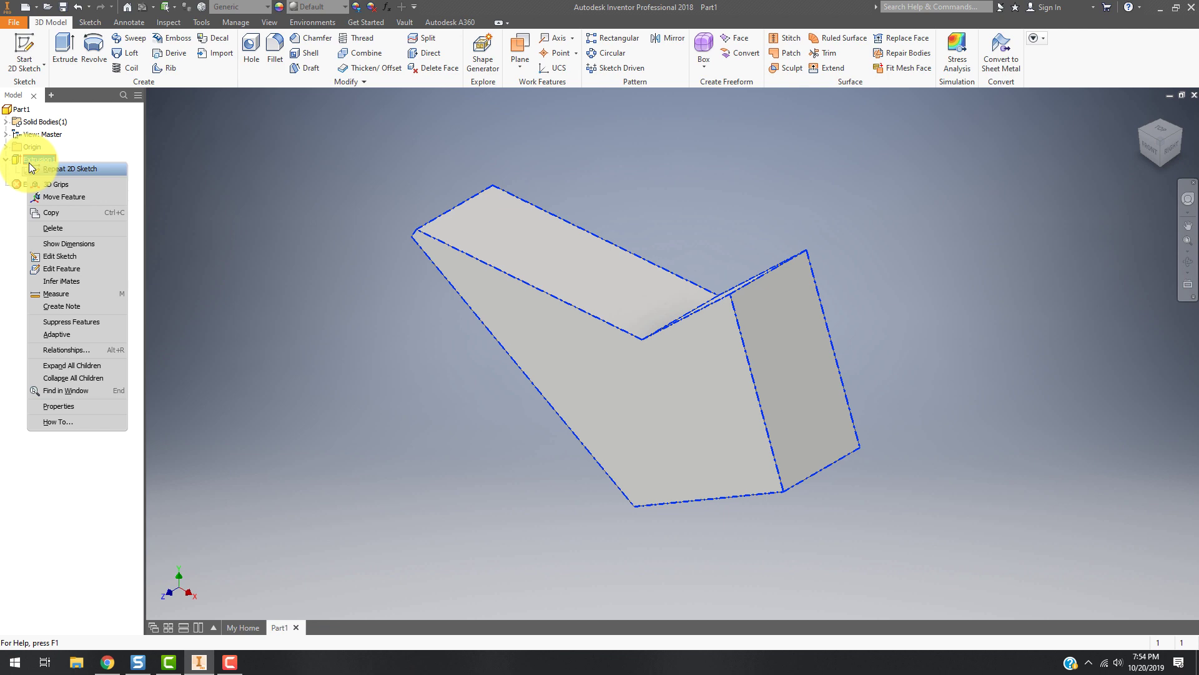
{"action": "left_click", "coordinate": [61, 227]}
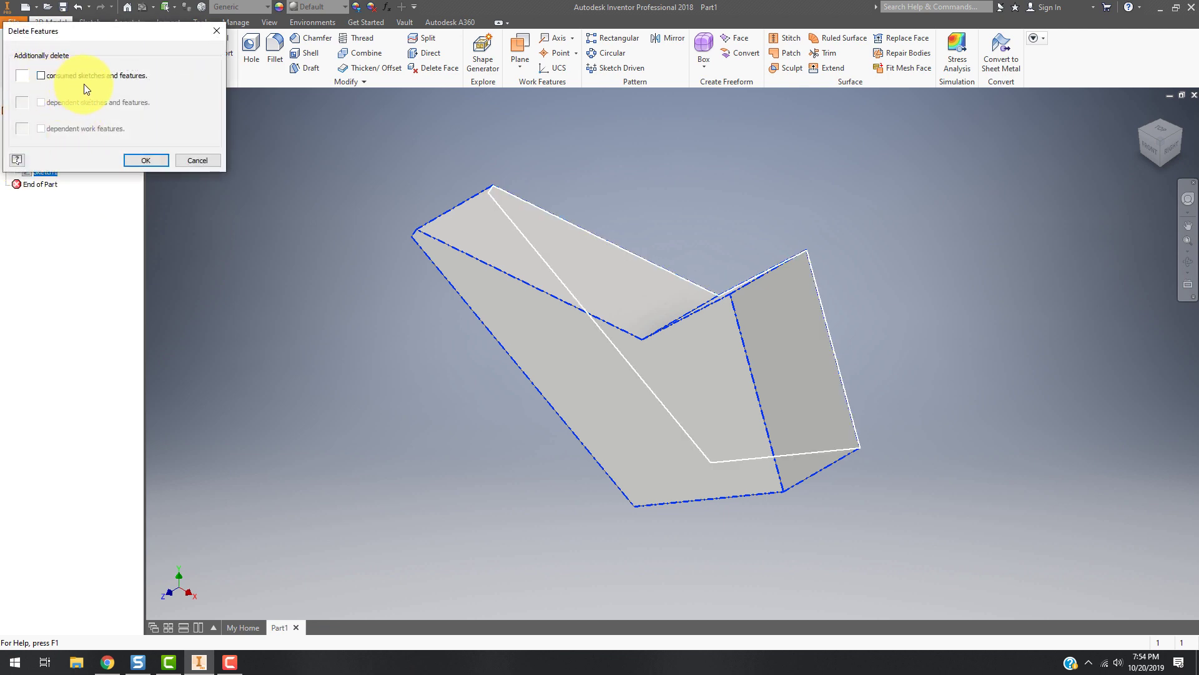
{"action": "left_click", "coordinate": [143, 160]}
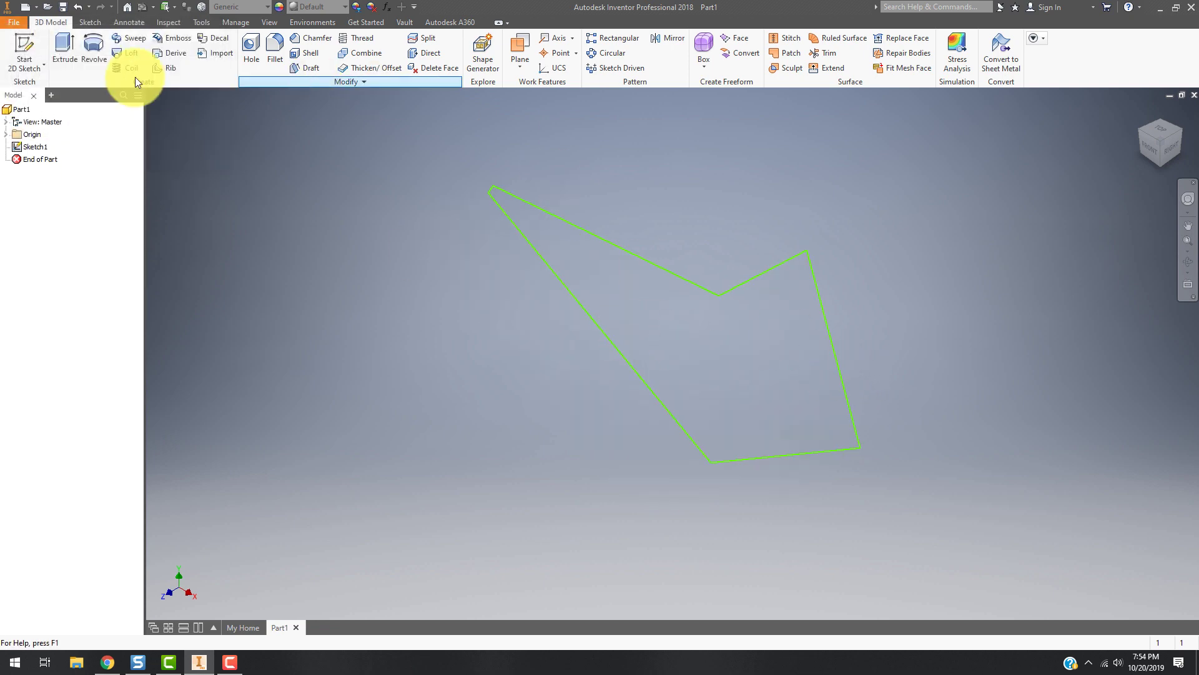
Extrude the remaining closed sketch profile as a new solid with a distance of 7.750 in.
{"action": "left_click", "coordinate": [61, 43]}
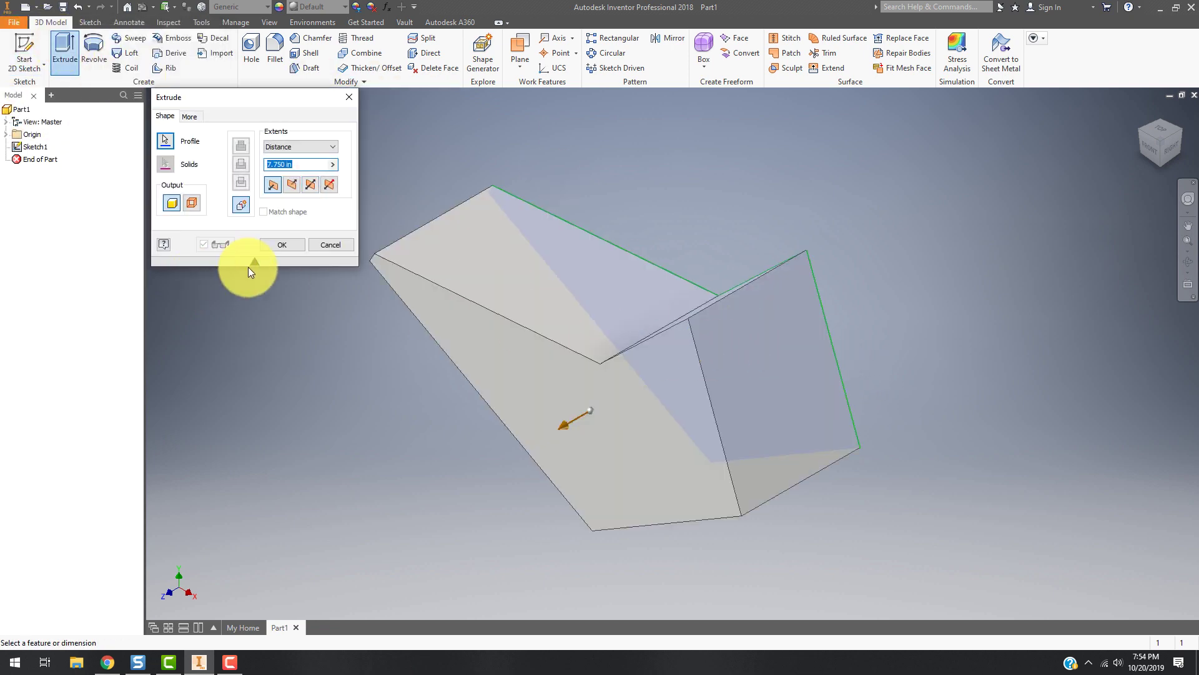
{"action": "left_click", "coordinate": [280, 245]}
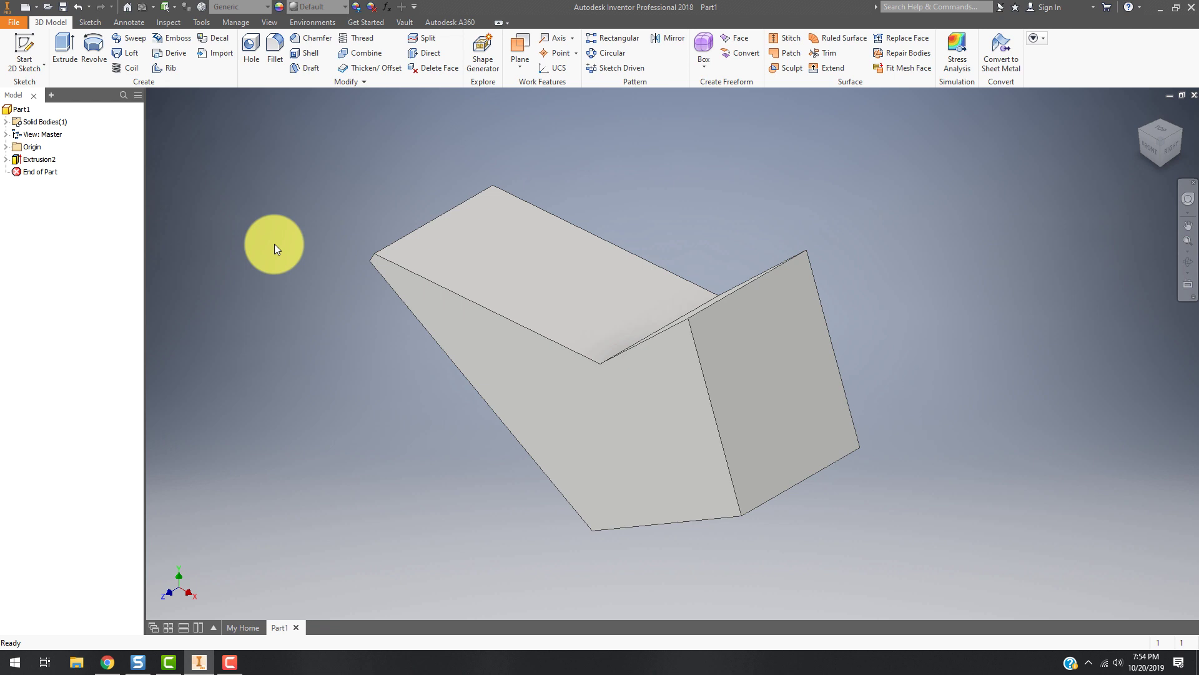